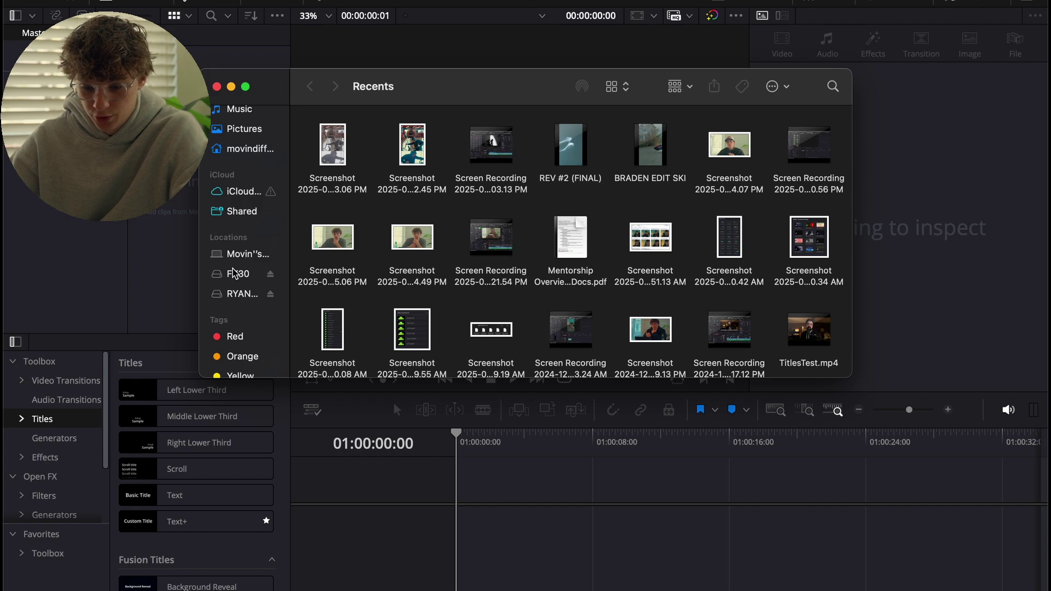
Step: Open the FX30 drive and go through its PRIVATE folder to the CLIP folder
scroll(236, 236, "up", 2)
scroll(239, 237, "down", 5)
left_click(238, 190)
double_click(335, 140)
left_click(336, 141)
left_click(310, 86)
left_click(492, 141)
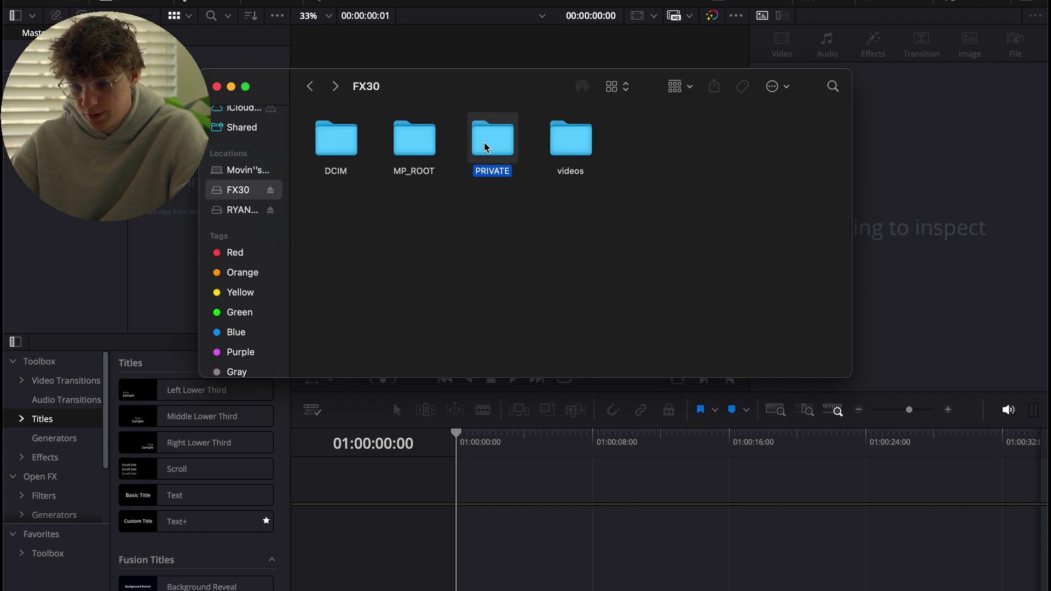
double_click(492, 140)
left_click(489, 141)
double_click(489, 141)
left_click(336, 139)
key("super+Down")
Step: Look through the MP4 clips in the CLIP folder for the jet-ski footage
scroll(385, 275, "down", 20)
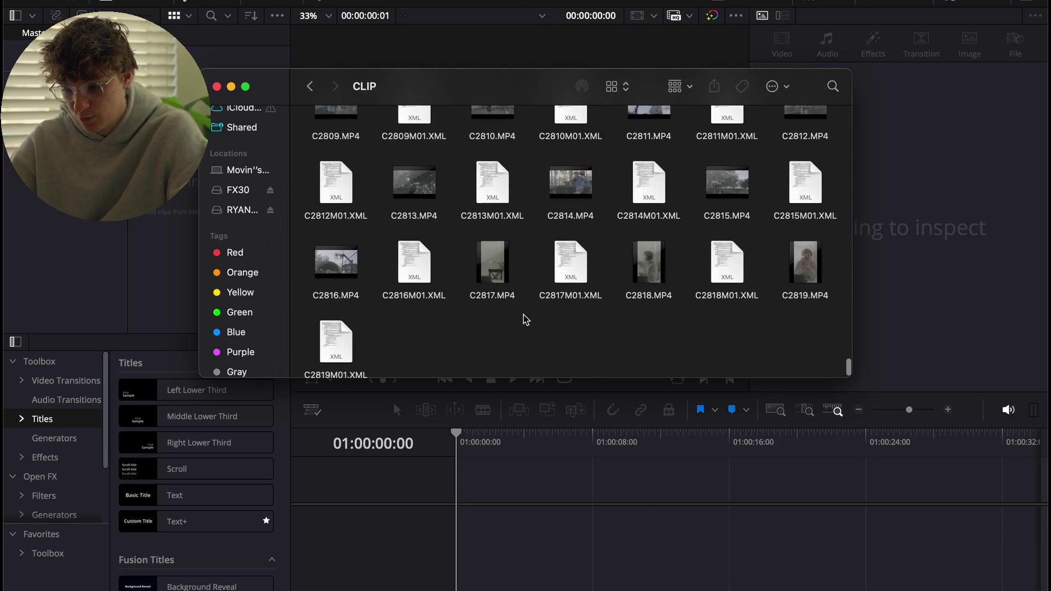
scroll(526, 319, "up", 5)
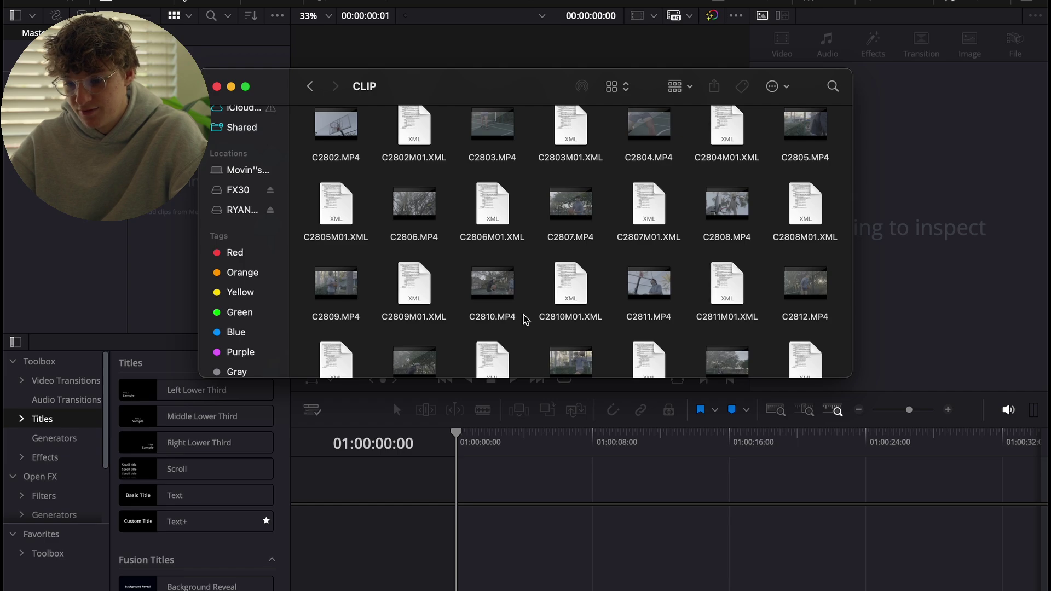
scroll(526, 320, "up", 7)
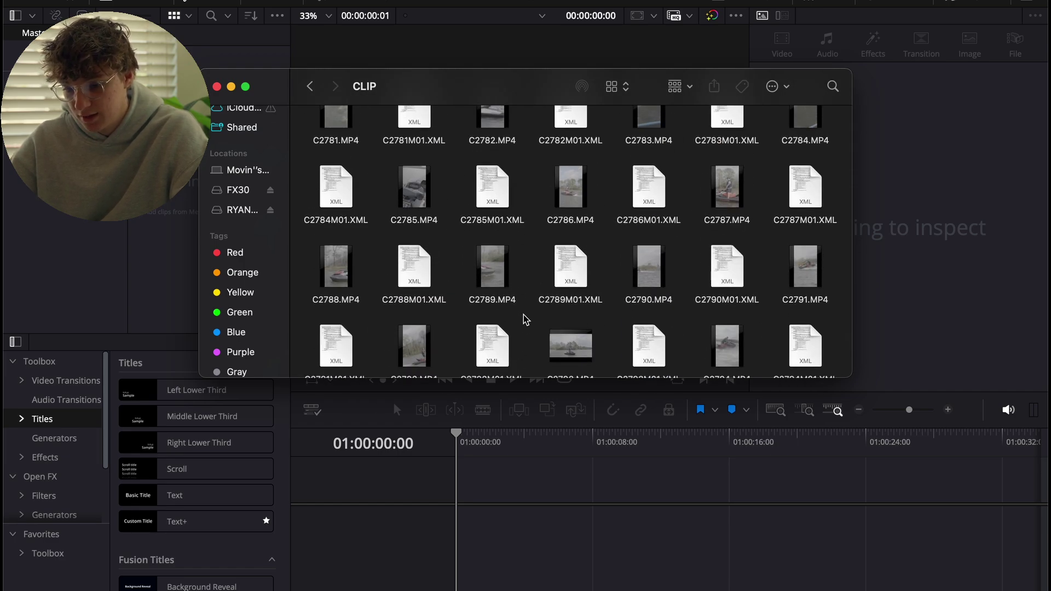
scroll(525, 320, "up", 4)
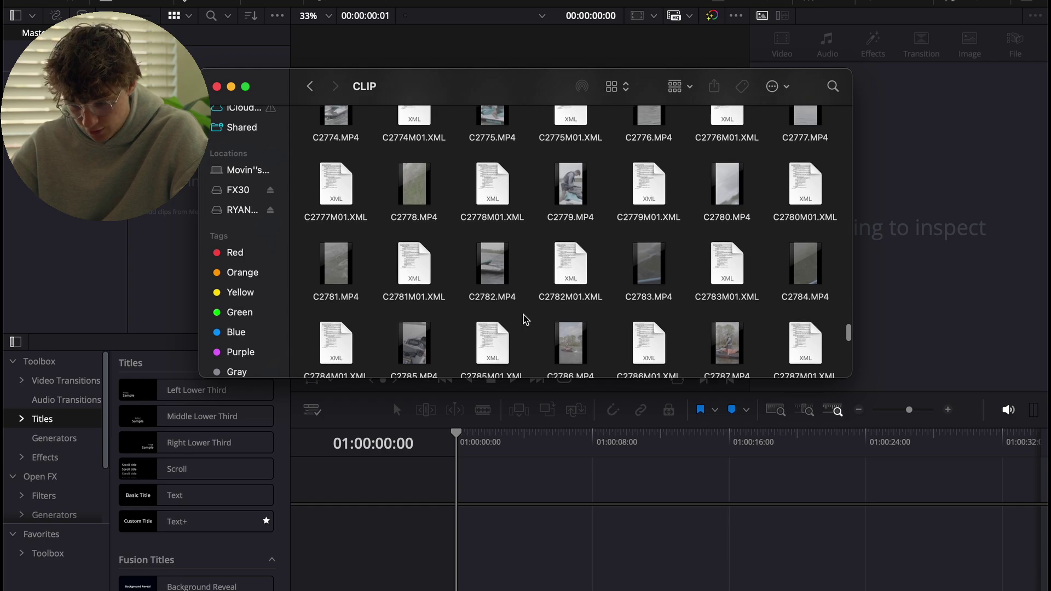
scroll(525, 320, "up", 2)
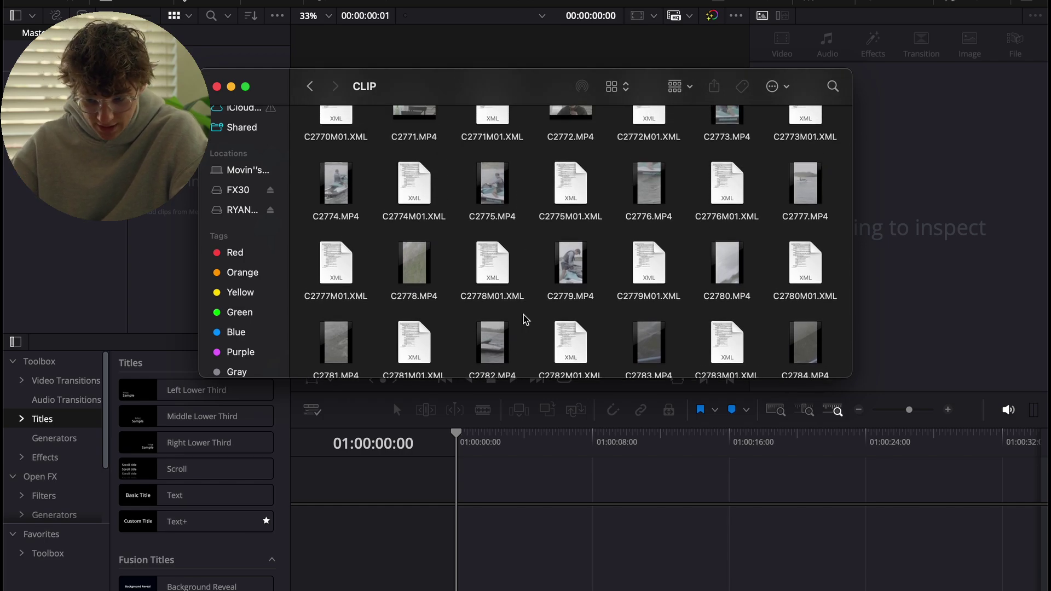
scroll(558, 282, "down", 2)
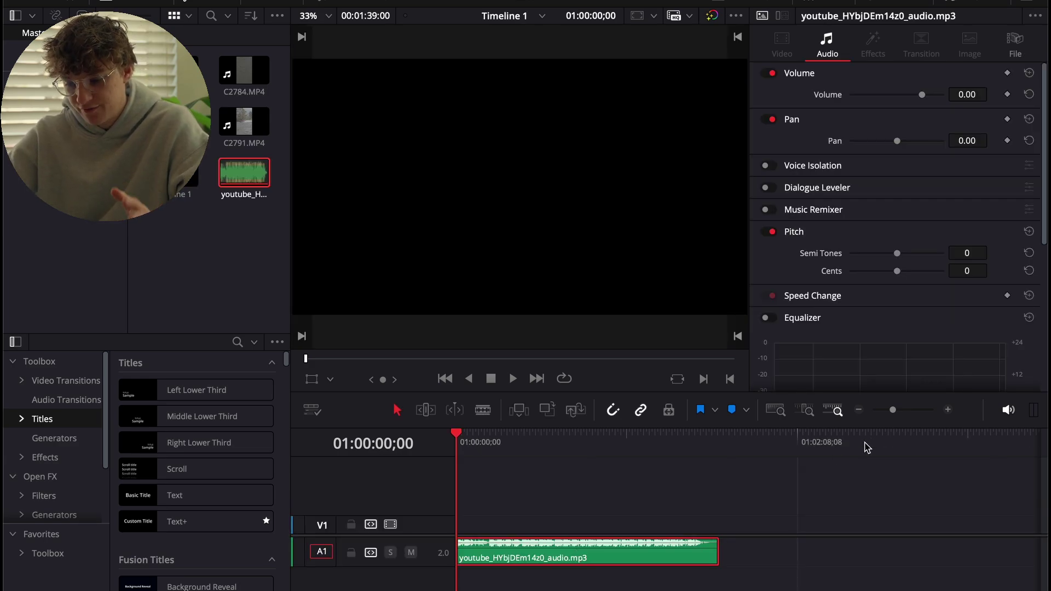
Step: Play the song on track A1 from the start of the timeline
left_click(948, 410)
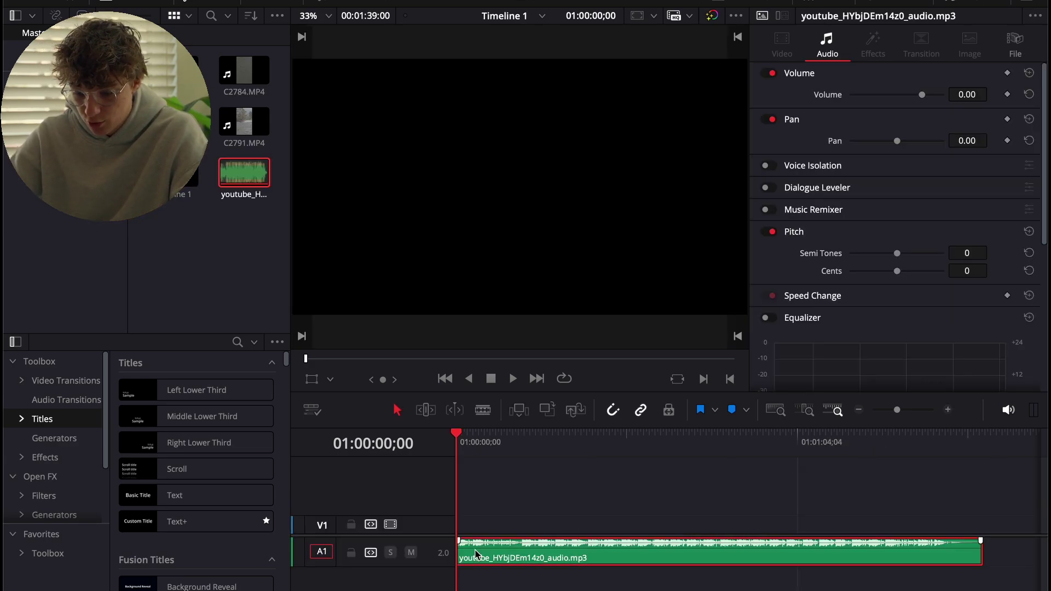
left_click(949, 410)
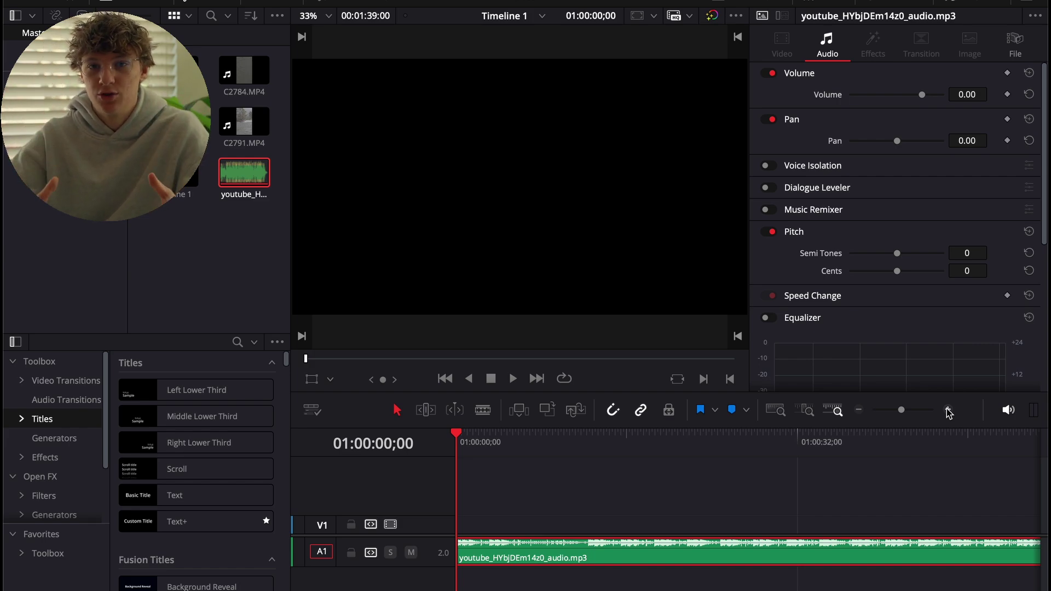
key("space")
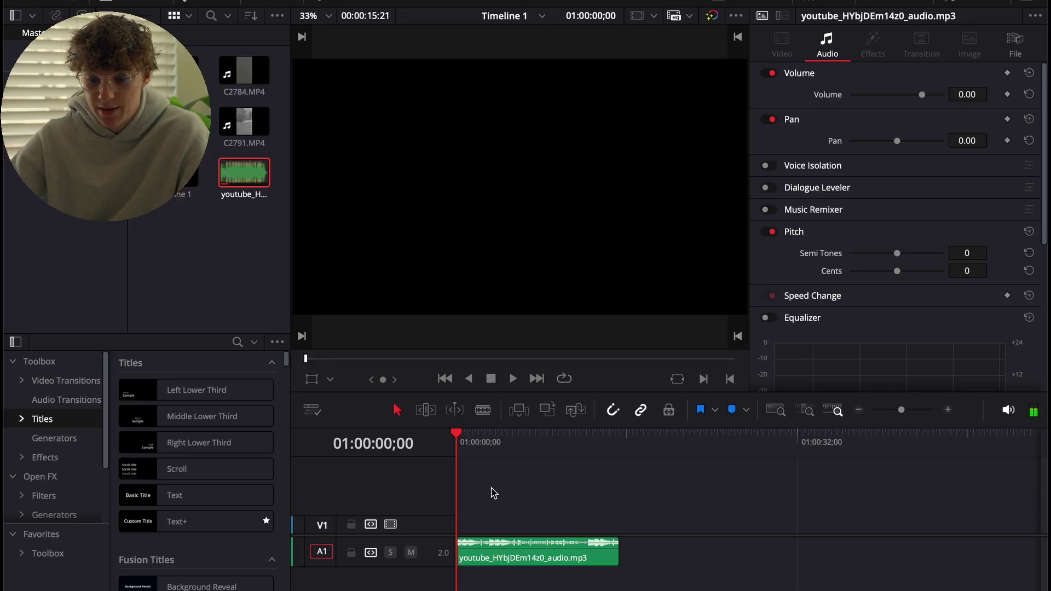
Step: Add the jet-ski clips, including C2780.MP4, C2784.MP4 and C2791.MP4, to track V2 at the timeline's start
left_click_drag(143, 61, 494, 519)
left_click(858, 411)
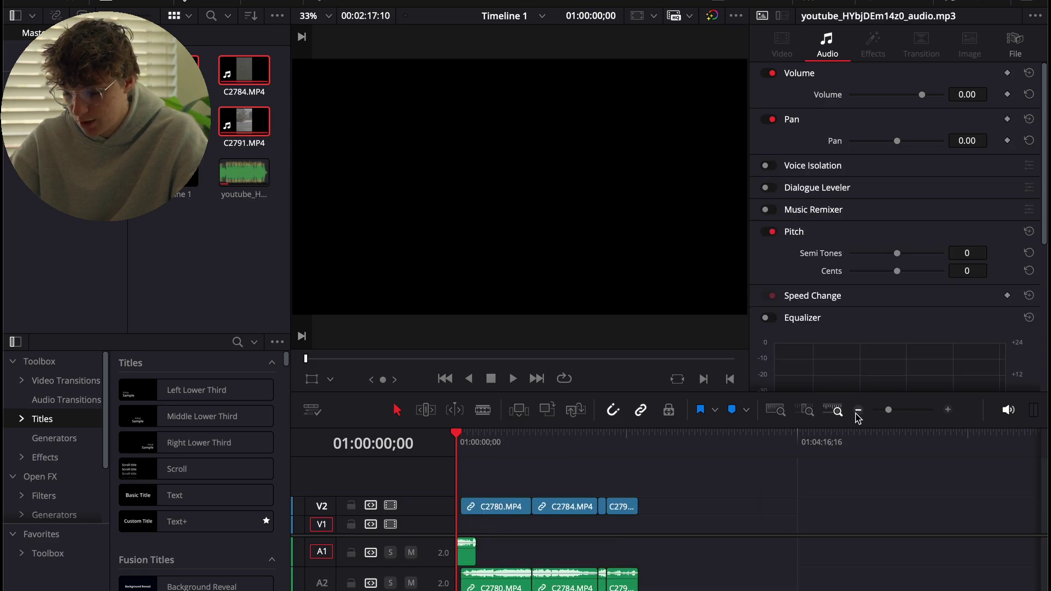
left_click(858, 410)
left_click_drag(509, 504, 468, 509)
Step: Unlink the video clips from their audio and delete their audio from track A2
right_click(474, 509)
left_click(504, 499)
right_click(479, 510)
left_click(487, 500)
left_click_drag(589, 574, 463, 585)
key("BackSpace")
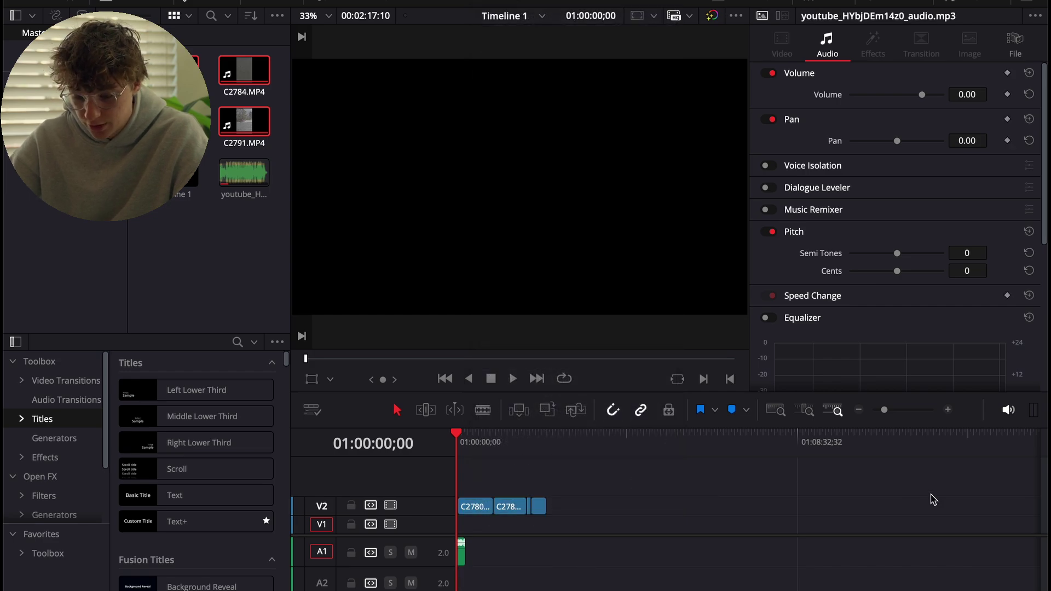
Step: Enable vertical resolution for the timeline format in the project settings and save
left_click(948, 409)
key("shift+9")
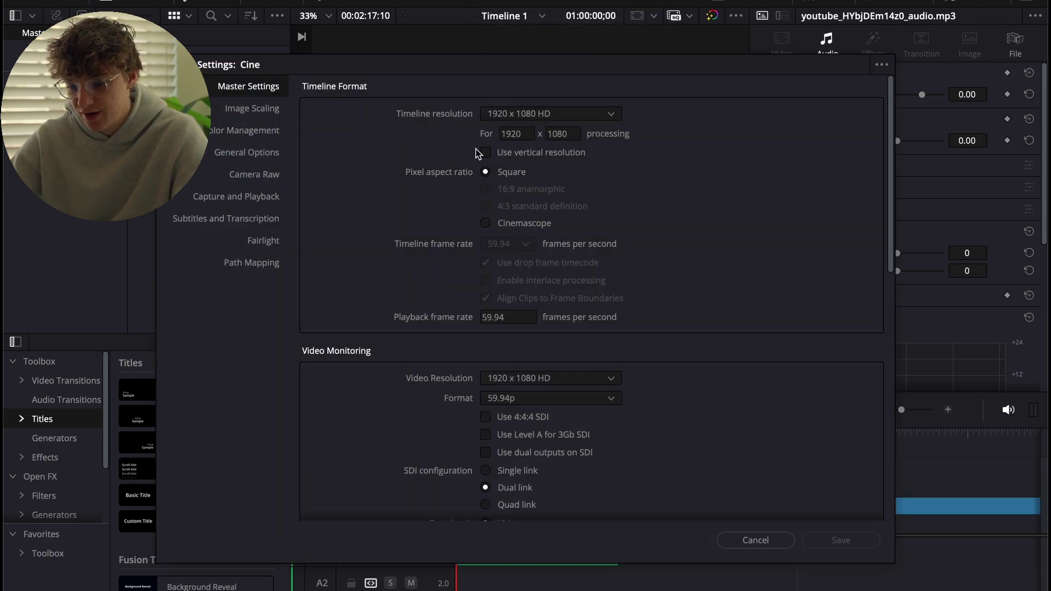
left_click(840, 539)
Step: Trim the beginning of C2780.MP4 and move the clip back to the timeline's start
left_click_drag(517, 449, 495, 453)
key("Home")
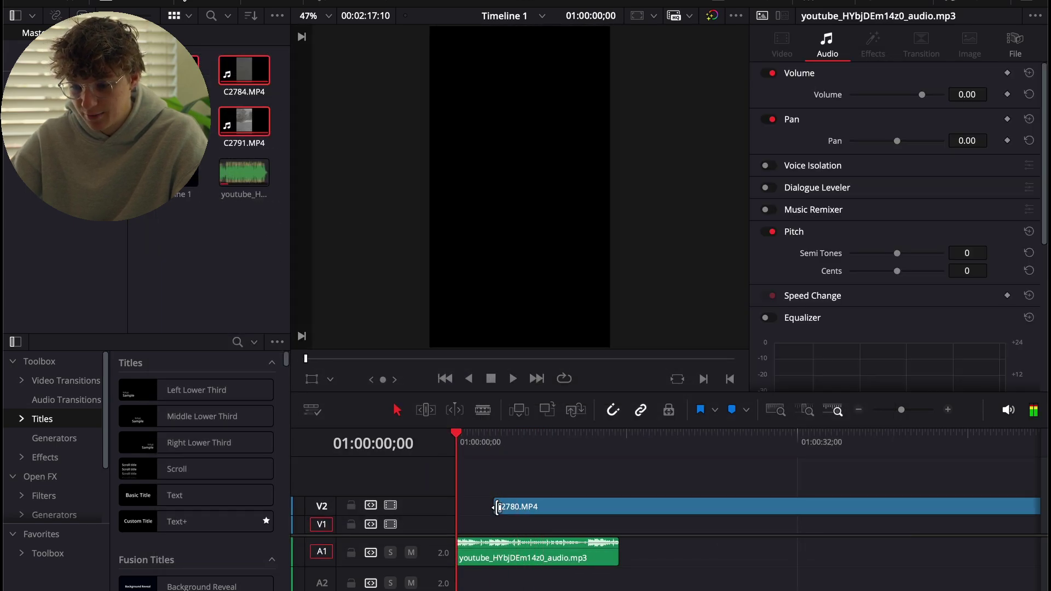
left_click(858, 409)
left_click_drag(524, 515, 505, 514)
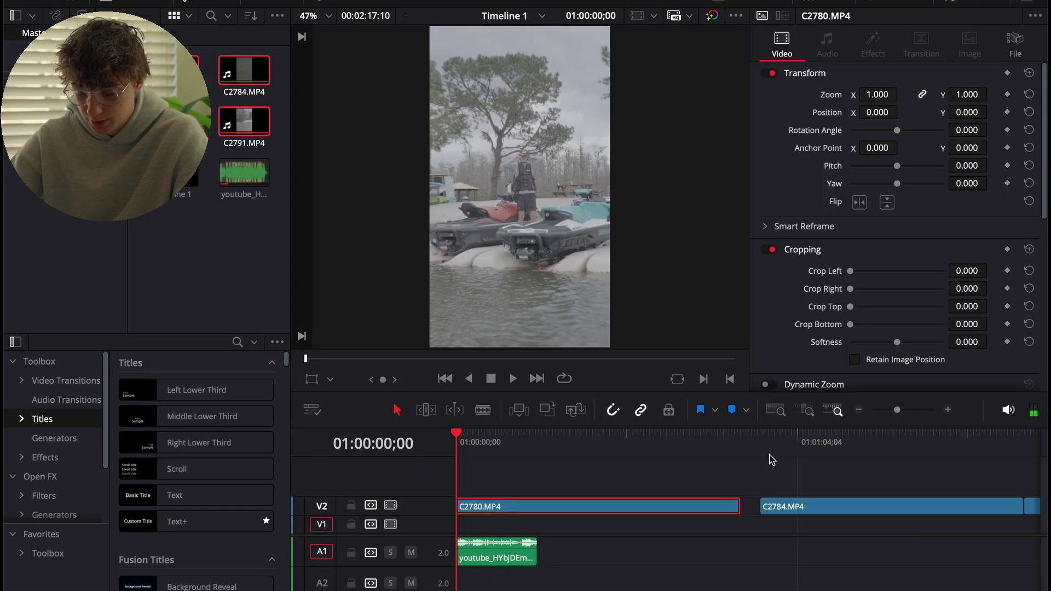
Step: Move C2780.MP4 down from track V2 to V1, directly above the song
left_click(859, 409)
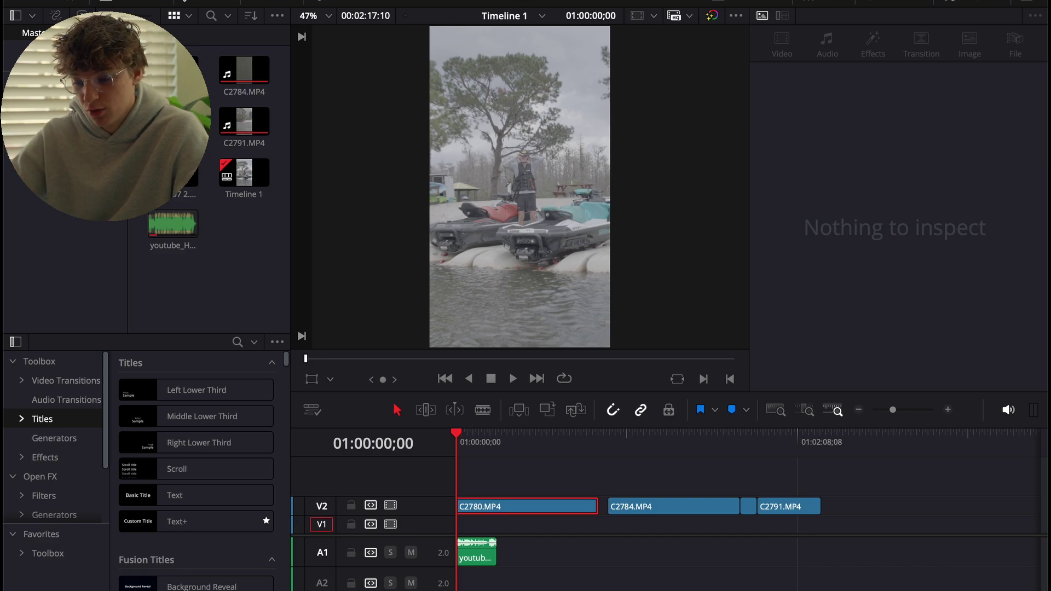
left_click(948, 410)
left_click_drag(501, 514, 500, 528)
left_click(948, 409)
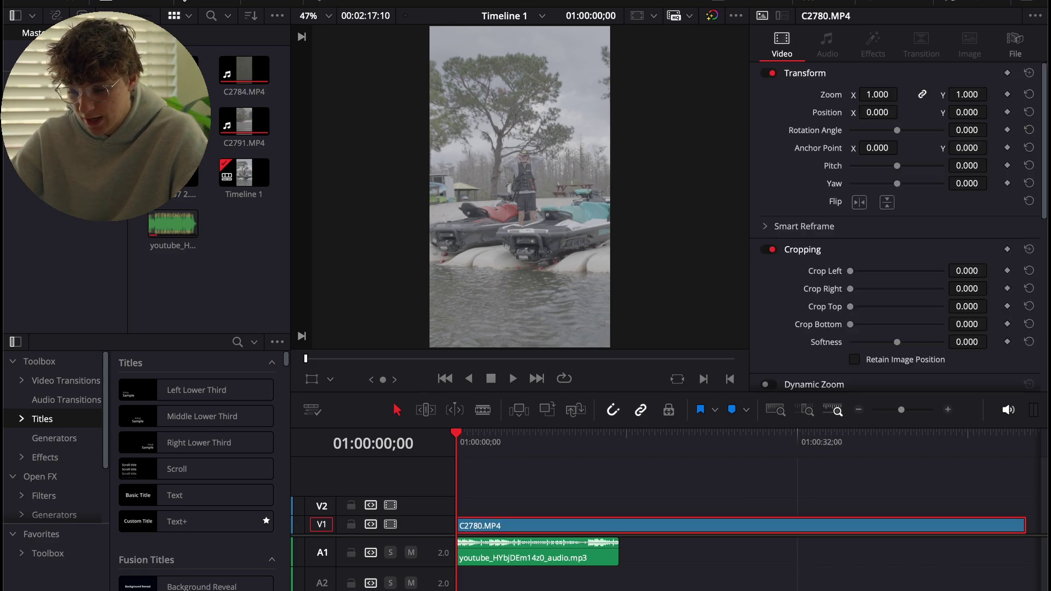
Step: Apply the grade from gallery still 1.1.5 to C2780.MP4 on the Color page
key("shift+6")
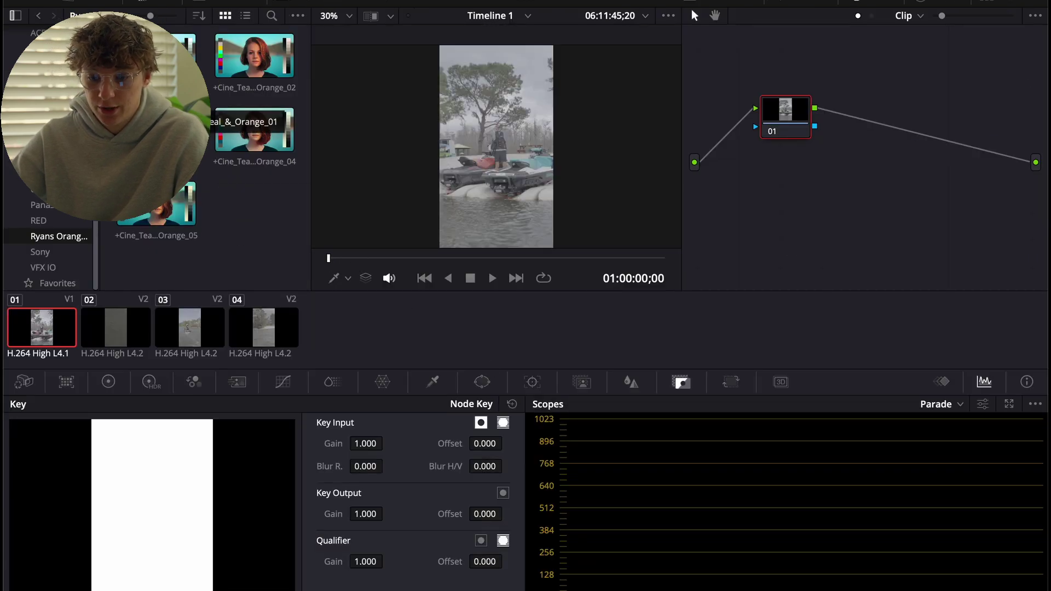
left_click(68, 3)
left_click(34, 57)
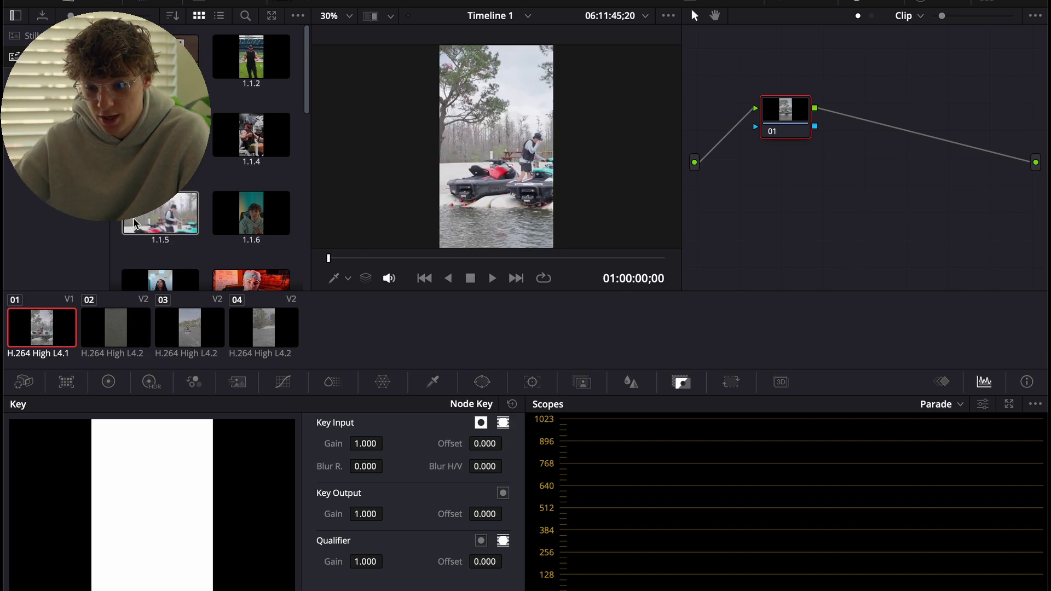
left_click_drag(160, 218, 775, 112)
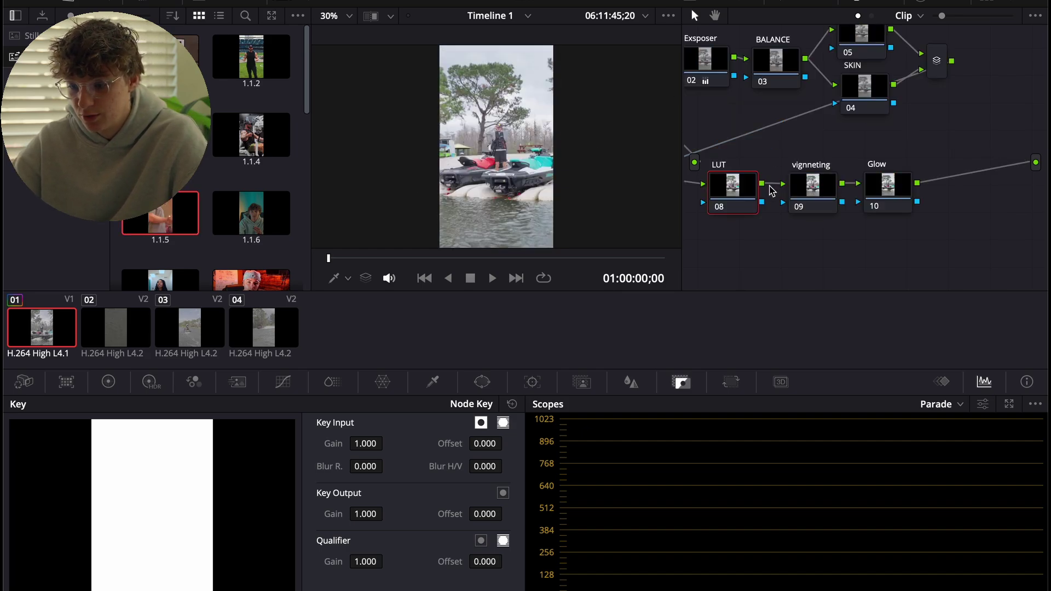
scroll(818, 212, "left", 3)
scroll(818, 213, "up", 1)
scroll(817, 212, "up", 1)
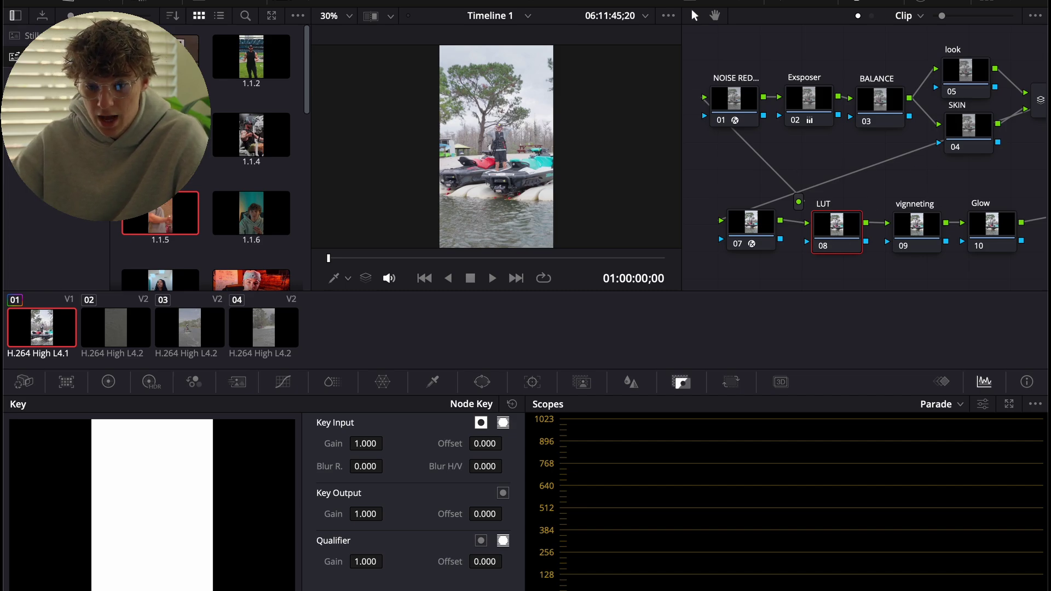
Step: Apply the +Cine_Teal_&_Orange_05 LUT to the clip's LUT node
left_click(148, 2)
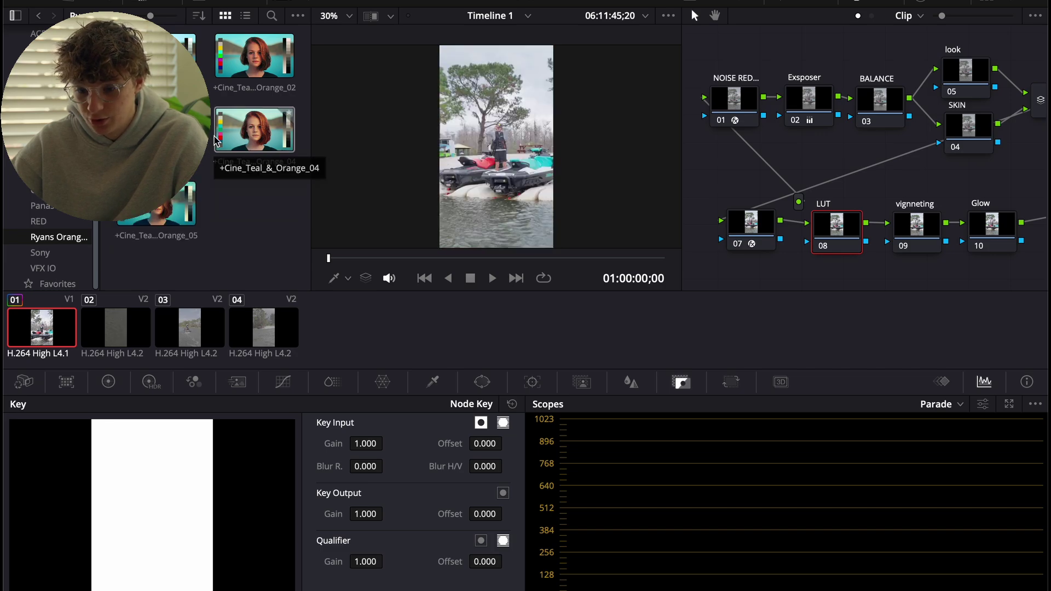
left_click_drag(132, 204, 831, 235)
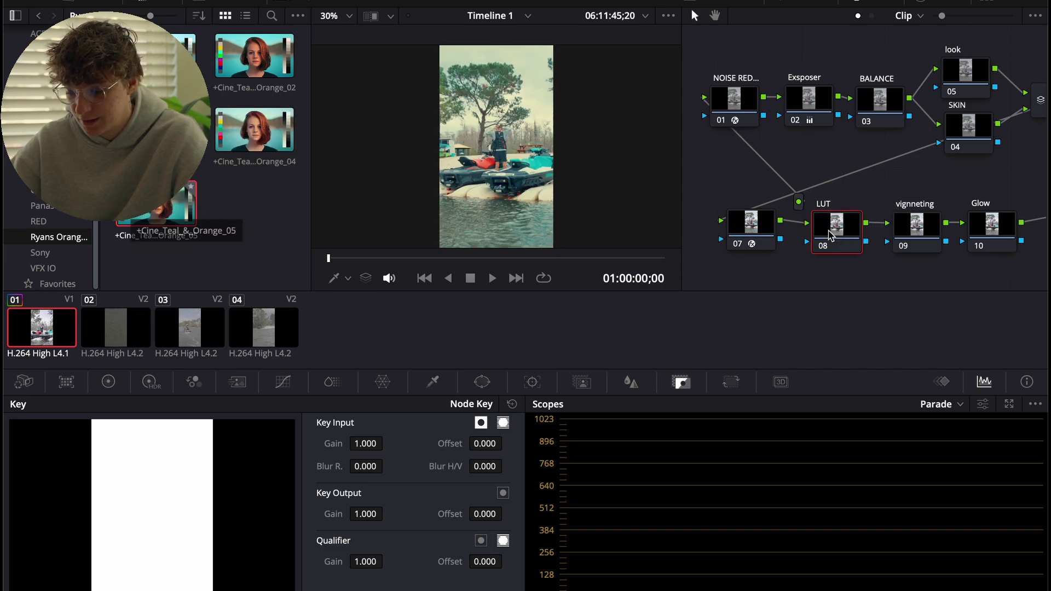
Step: Lower the overall gamma slightly on the Exsposer node with the primaries color wheels
left_click(812, 93)
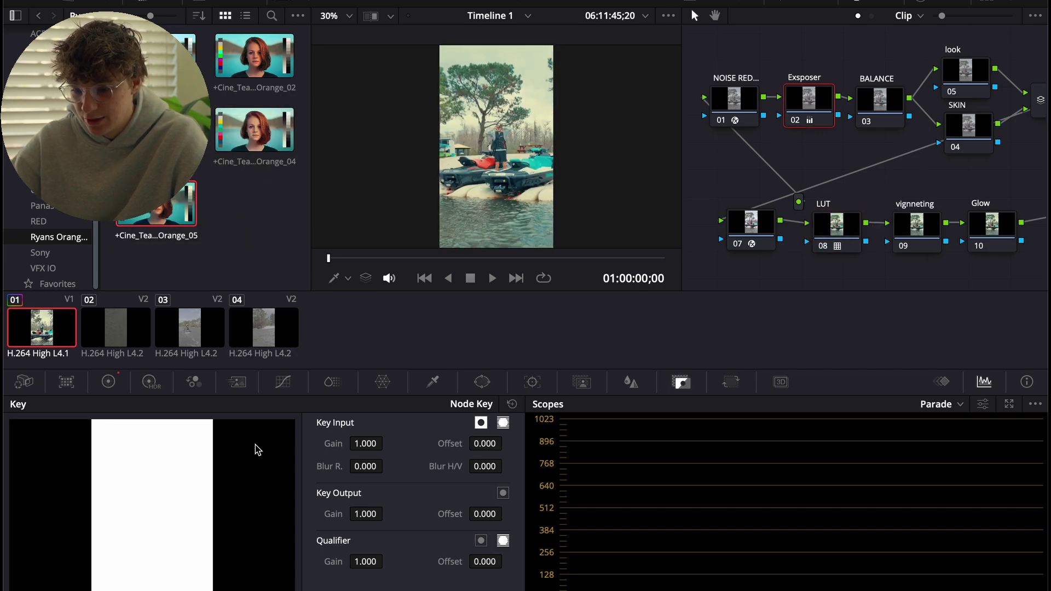
left_click(108, 387)
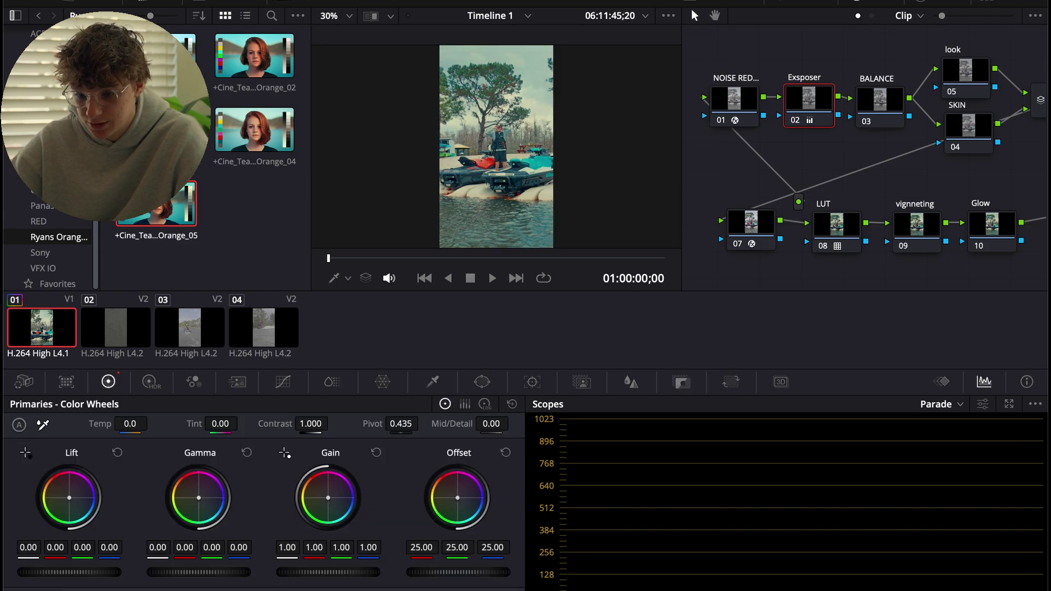
left_click_drag(219, 574, 211, 573)
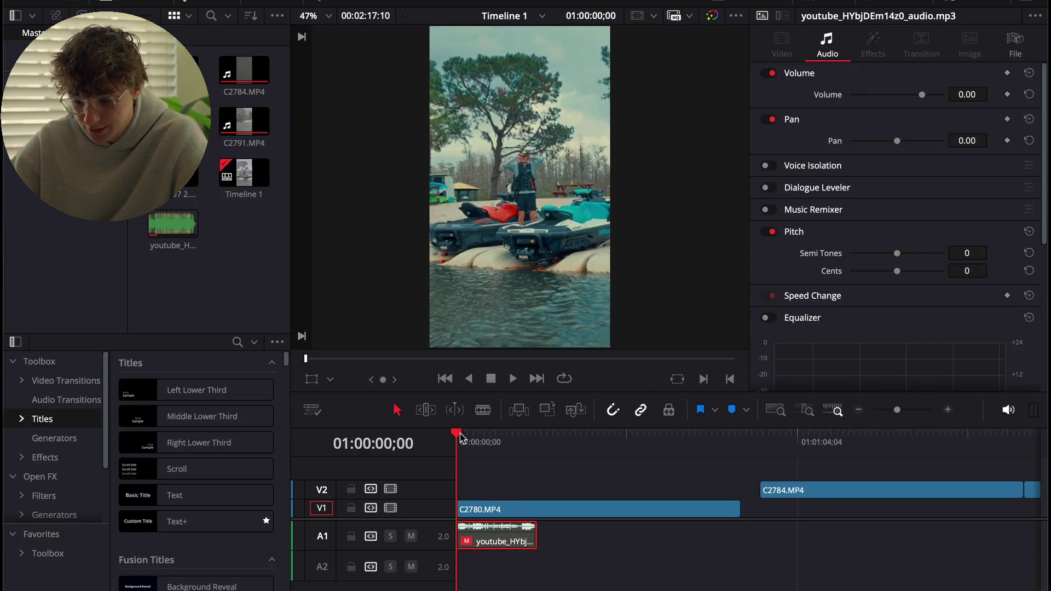
Step: Find the jet-ski pass in C2784.MP4 and copy the first clip's grade to this clip
left_click_drag(463, 441, 683, 507)
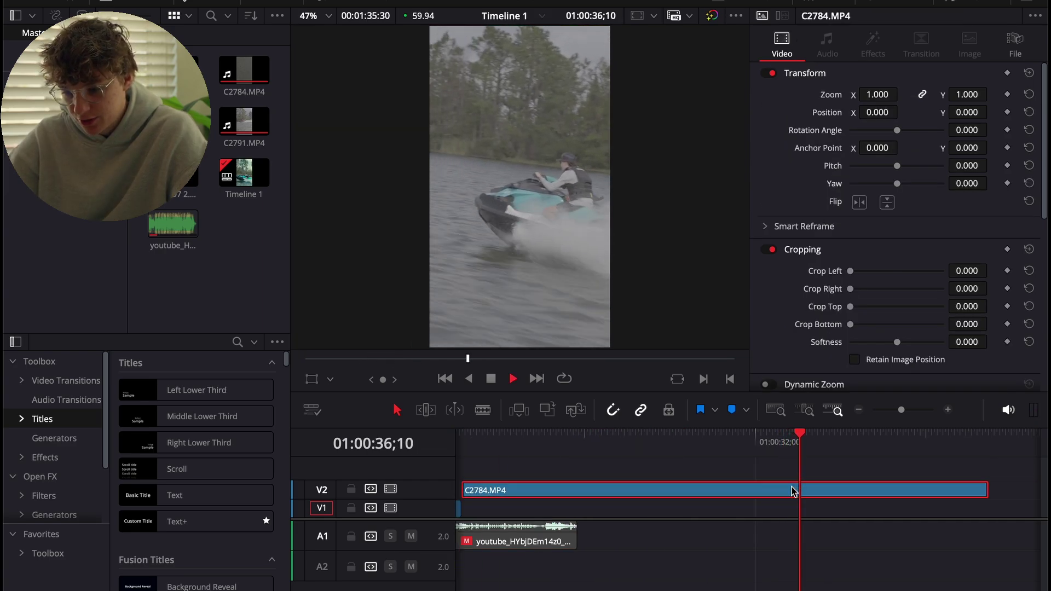
key("space")
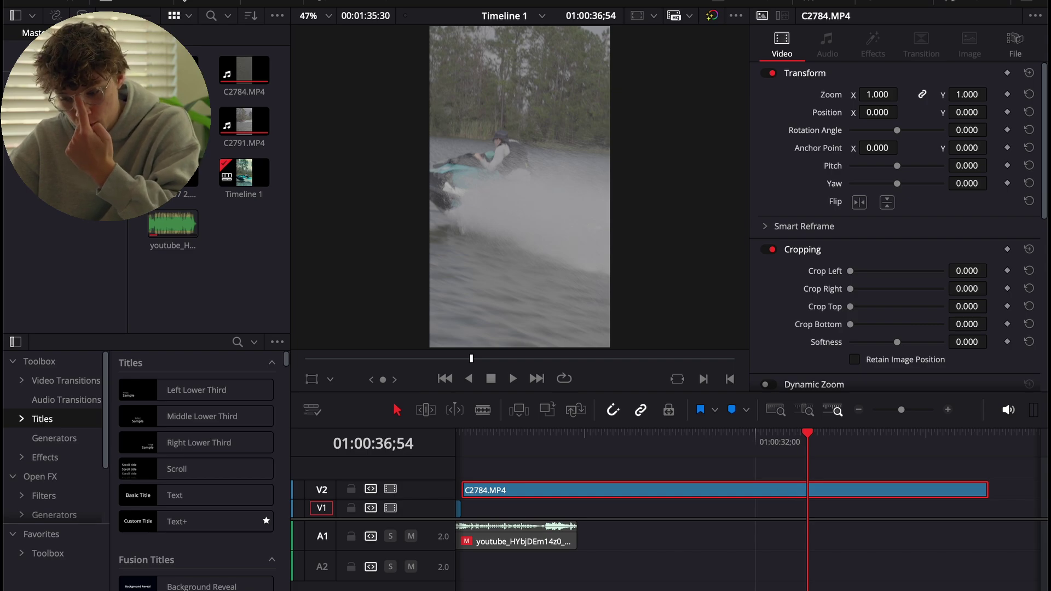
key("shift+6")
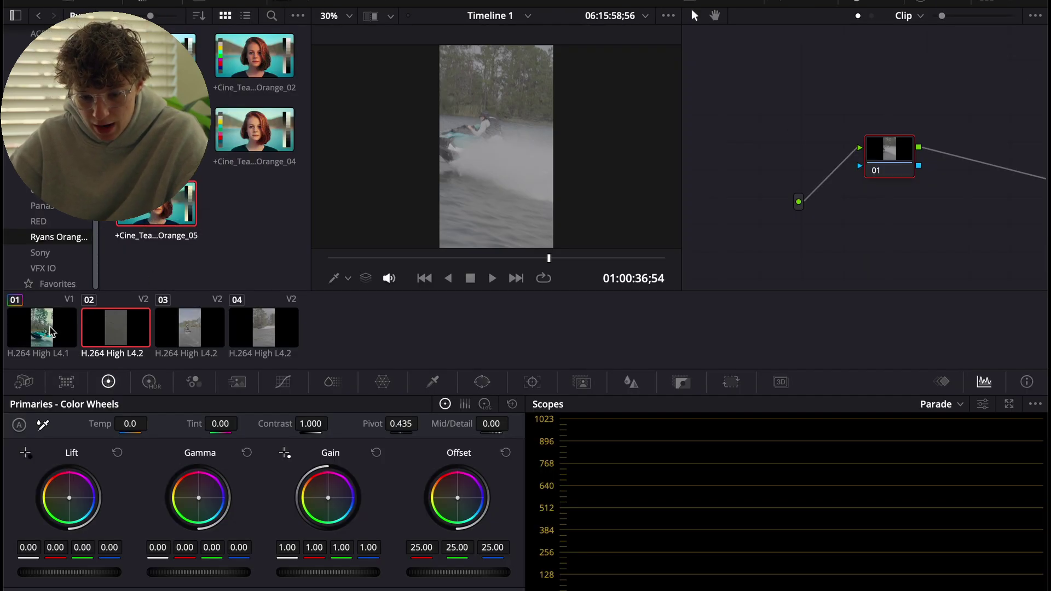
left_click(51, 331)
left_click(106, 328)
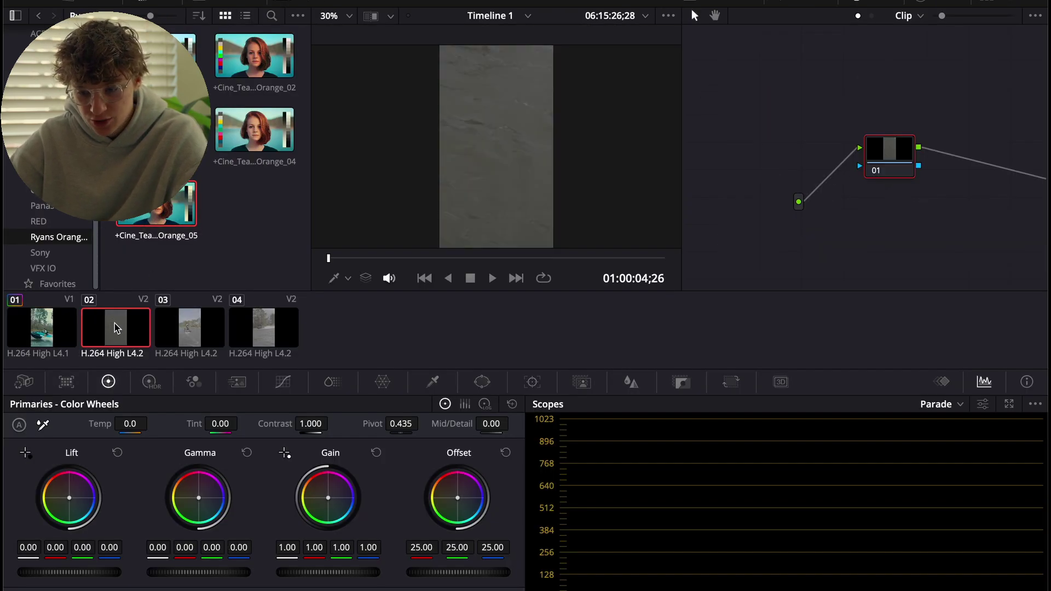
key("shift+4")
Step: Play the graded C2784.MP4 on the Edit page from the beginning of the clip
left_click_drag(734, 433, 851, 455)
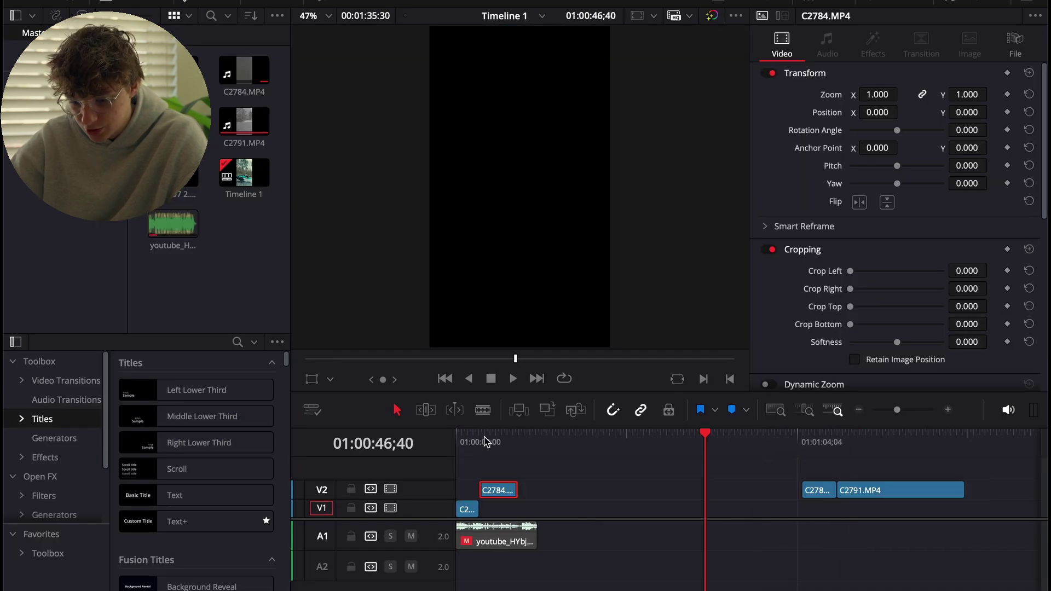
left_click(479, 438)
key("space")
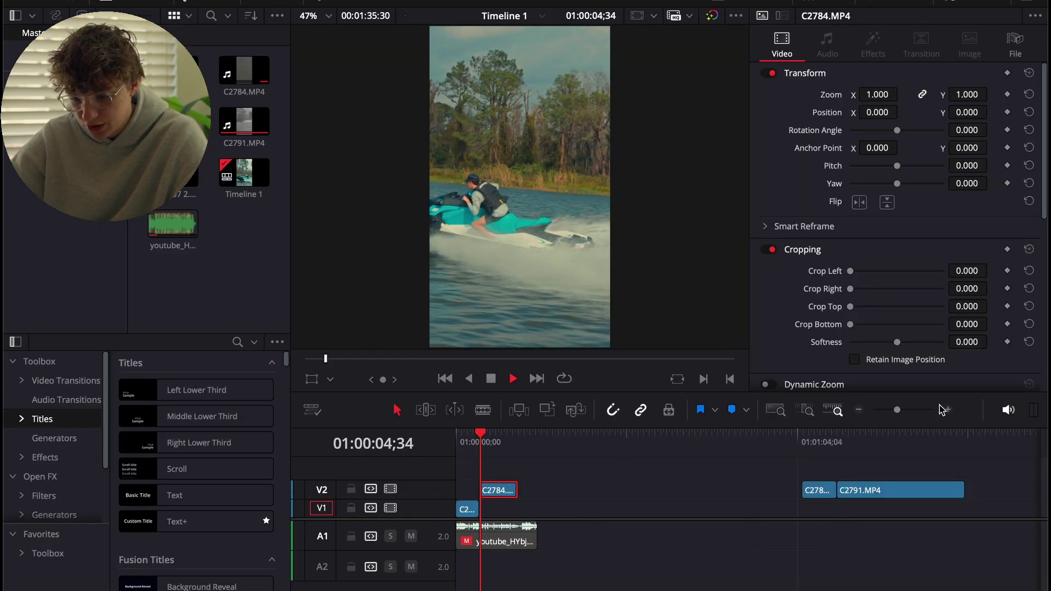
left_click(948, 409)
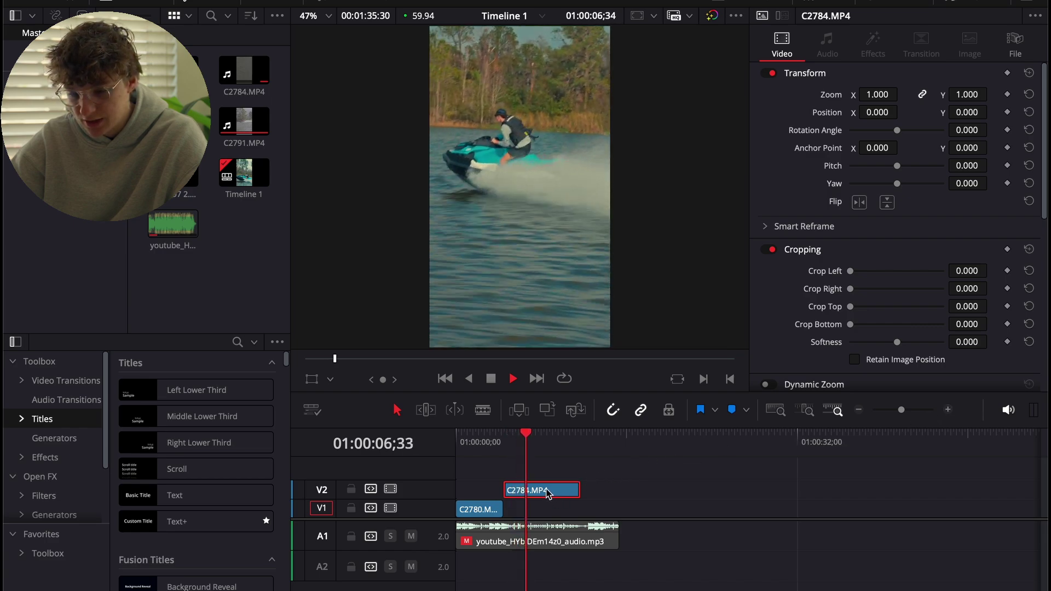
Step: Apply the grade from gallery still 1.1.5 to the rear-view jet-ski clip
left_click_drag(160, 214, 887, 147)
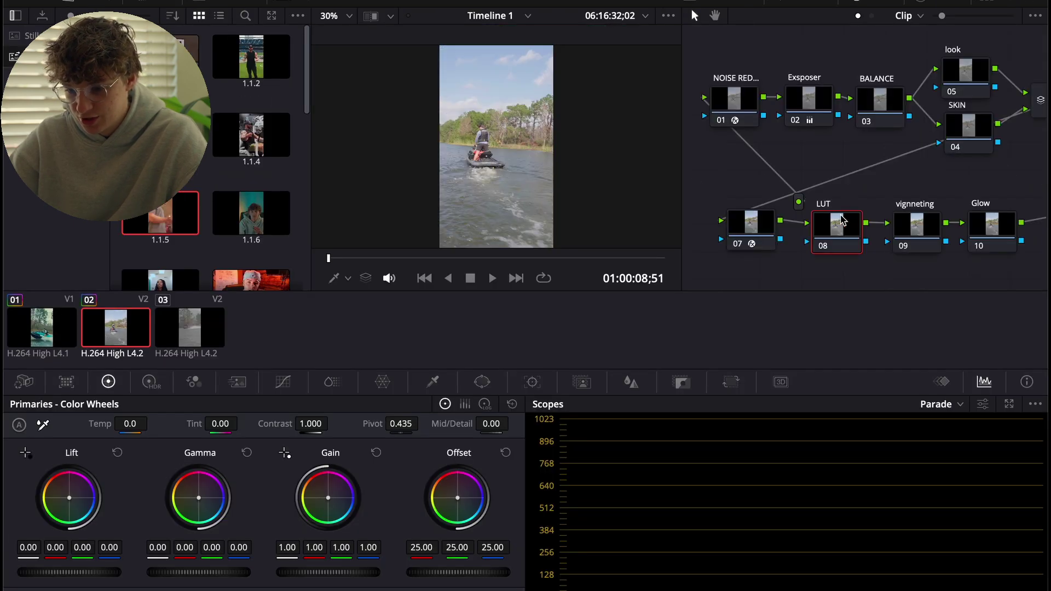
scroll(808, 215, "right", 3)
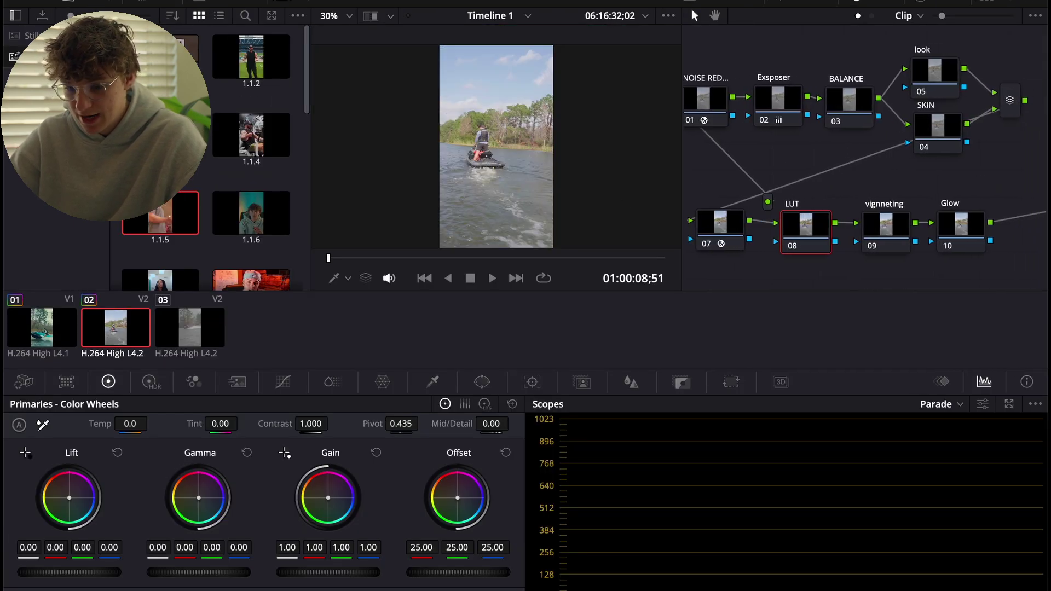
Step: Apply the Cine teal-and-orange 04 LUT to the LUT node and set its key output gain to 1.048
left_click(144, 3)
left_click_drag(229, 138, 805, 235)
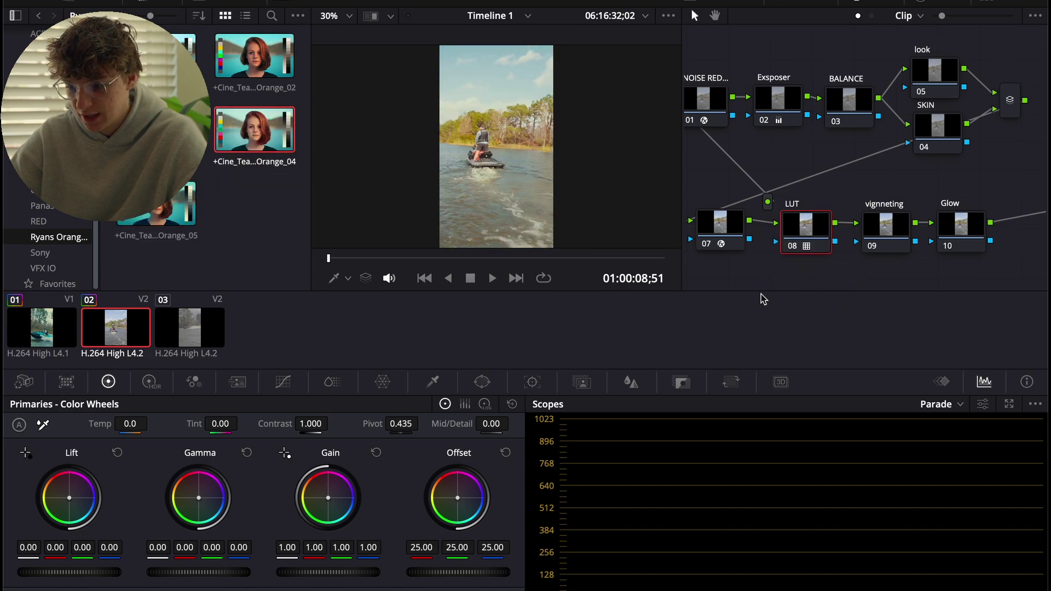
left_click(682, 383)
mouse_move(374, 515)
left_mouse_down()
mouse_move(356, 514)
mouse_move(377, 521)
left_mouse_up()
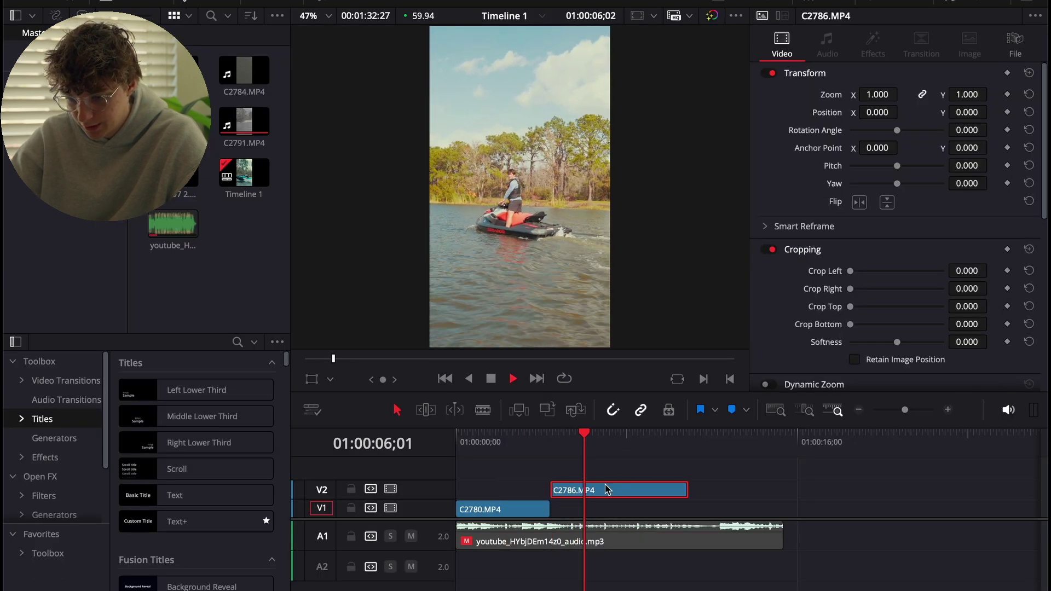
Step: Cut C2786.MP4 at 01:00:07;41 and delete the part after the cut
key("space")
key("ctrl+b")
key("Delete")
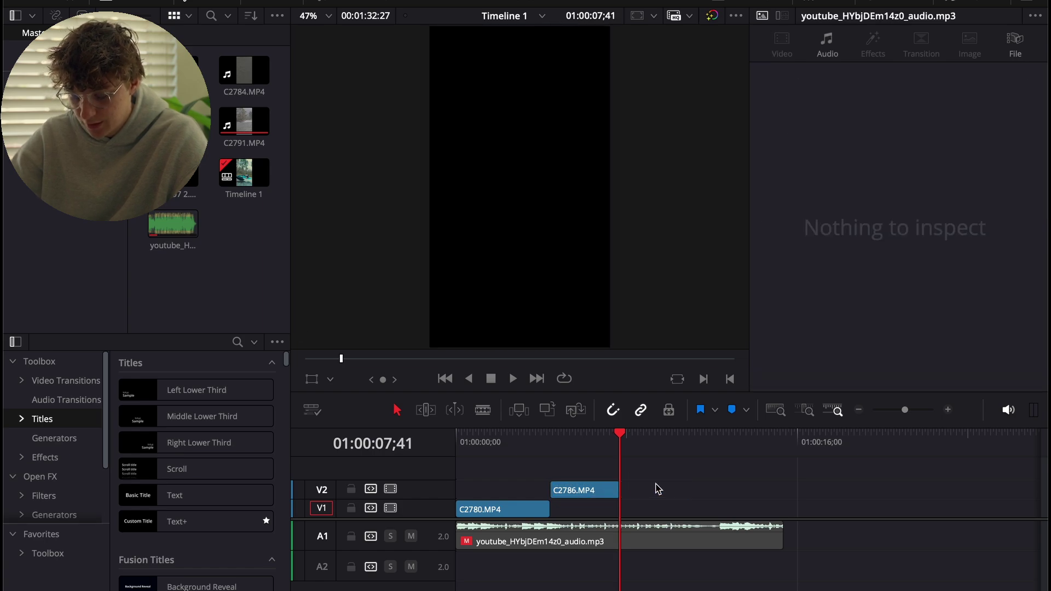
Step: Cool the C2786.MP4 clip by setting the BALANCE node's temperature to -100 in the primaries color wheels
left_click(580, 483)
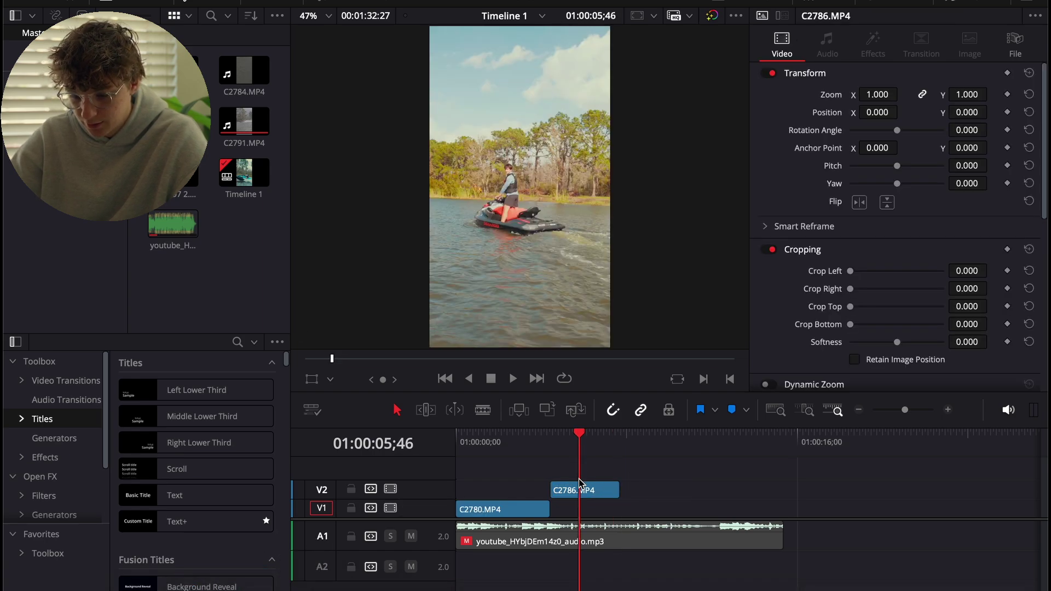
key("shift+6")
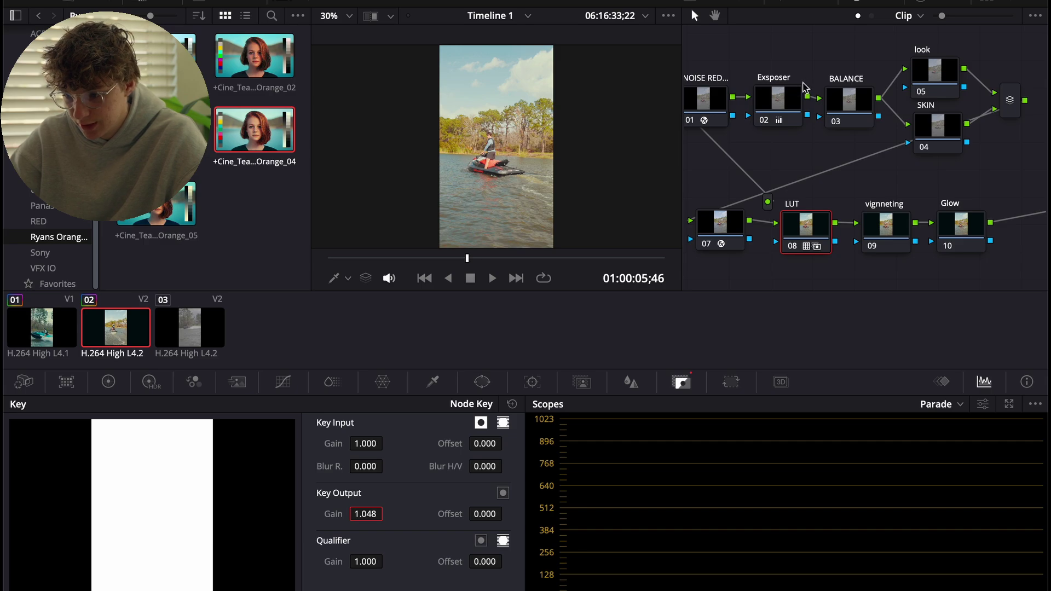
left_click(107, 385)
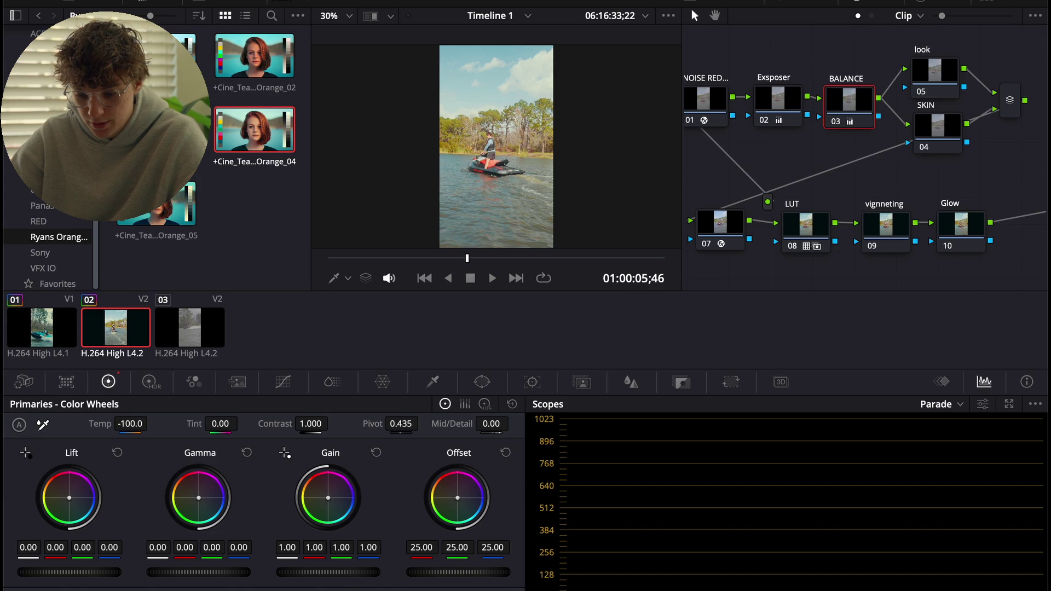
Step: View the graded C2786.MP4 full screen and compare it with the first clip, C2780.MP4
key("shift+4")
key("ctrl+f")
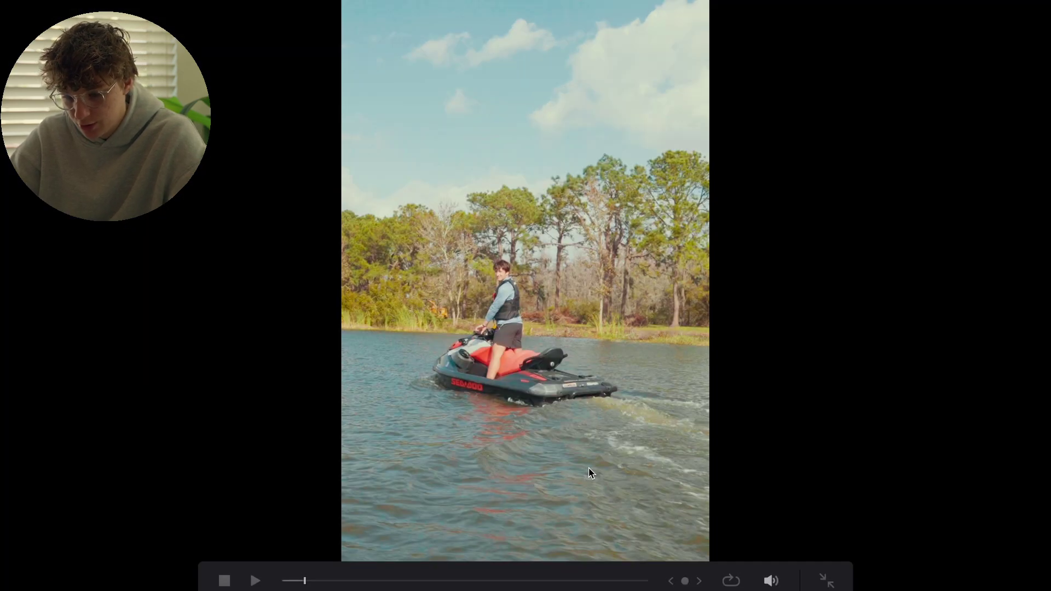
key("Escape")
left_click(508, 437)
key("super+f")
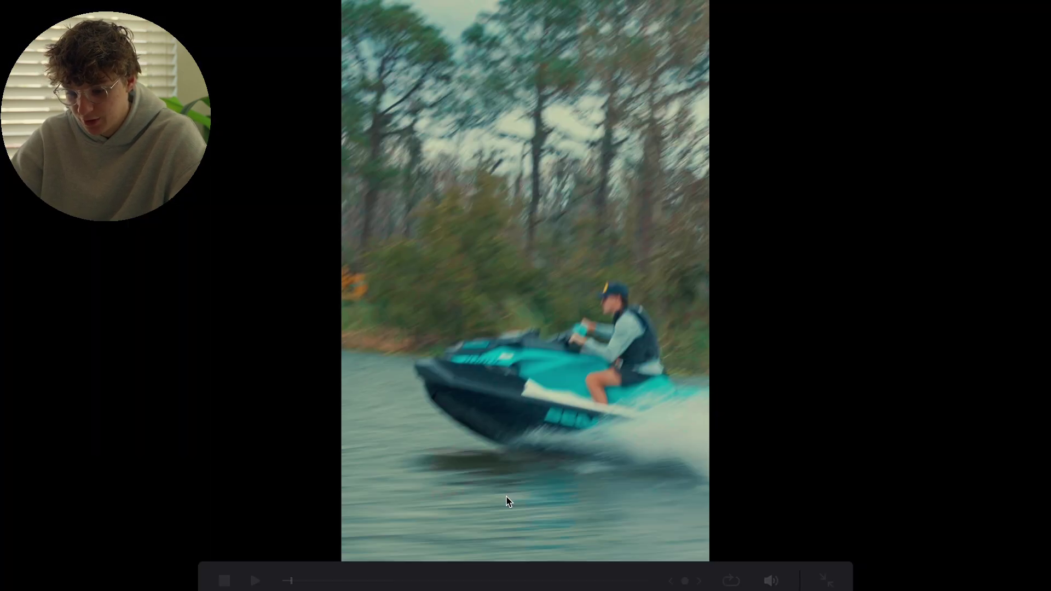
key("Escape")
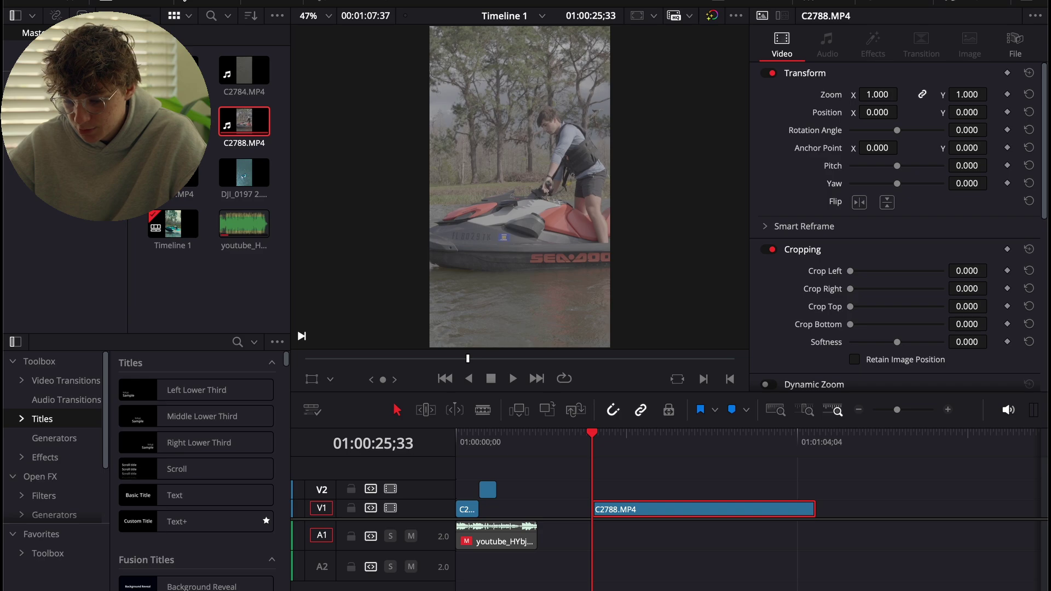
Step: Copy the grade of C2786.MP4 to the ungraded C2788.MP4 clip on the Color page
key("shift+6")
left_click(116, 328)
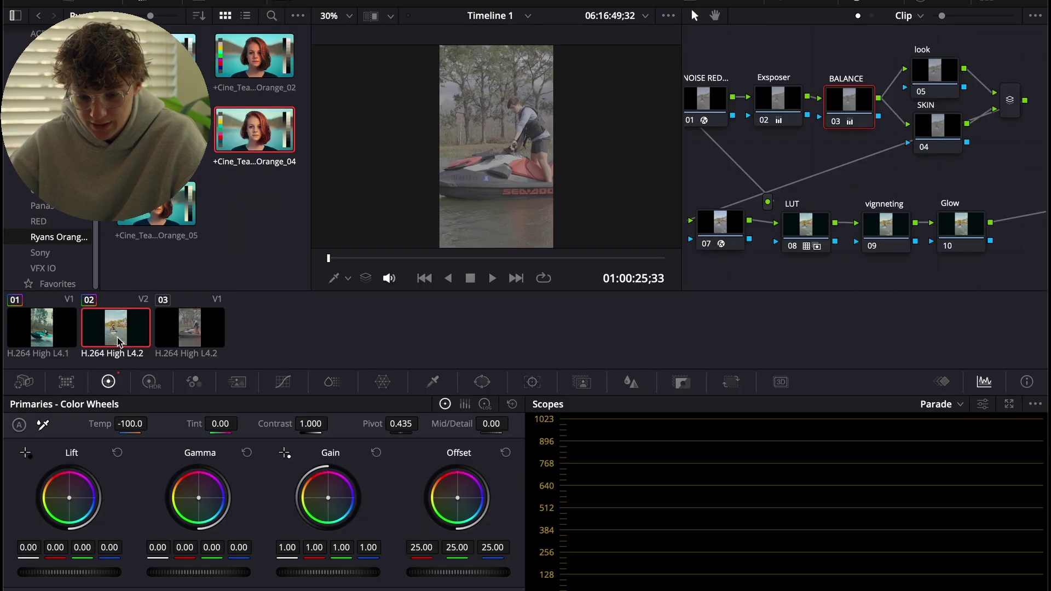
left_click(190, 327)
key("ctrl+v")
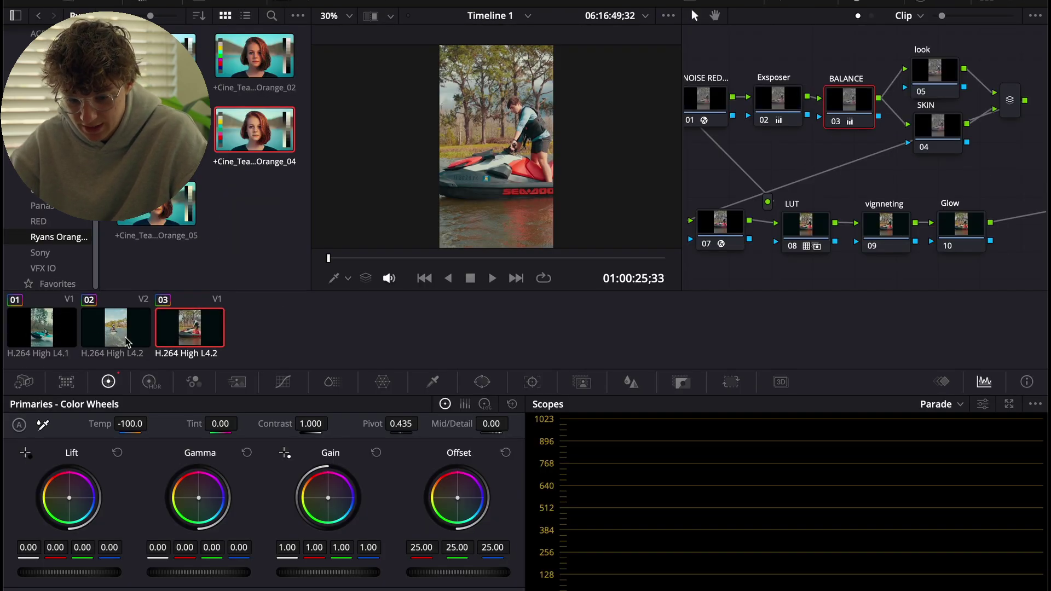
Step: Find the jet-ski pass in C2788.MP4 on the Edit page and trim the clip's start to 01:00:43;24
key("shift+4")
left_click_drag(599, 444, 685, 438)
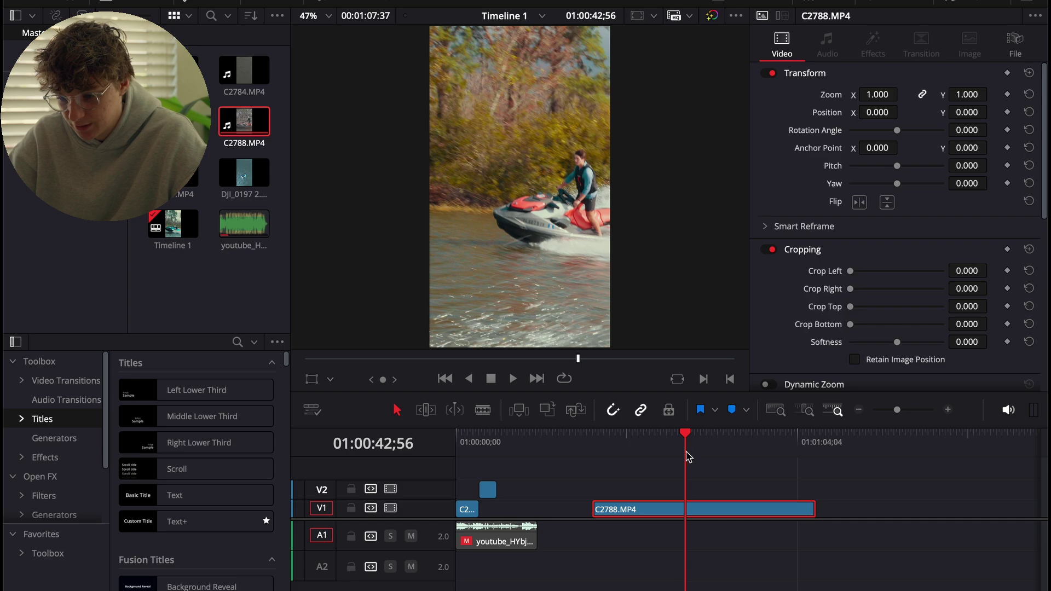
left_click(949, 410)
key("space")
key("shift+[")
Step: Move the trimmed C2788.MP4 back along V1 to the end of the song and play it from its start
left_click_drag(780, 512, 509, 506)
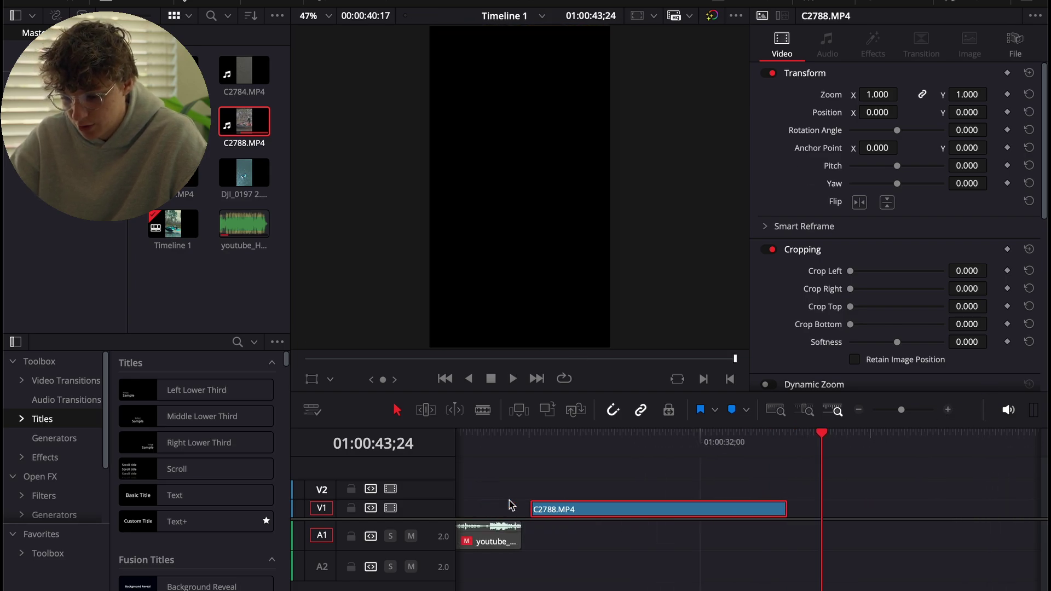
mouse_move(582, 518)
left_mouse_down()
mouse_move(535, 514)
mouse_move(605, 515)
mouse_move(571, 514)
left_mouse_up()
left_click(534, 452)
key("space")
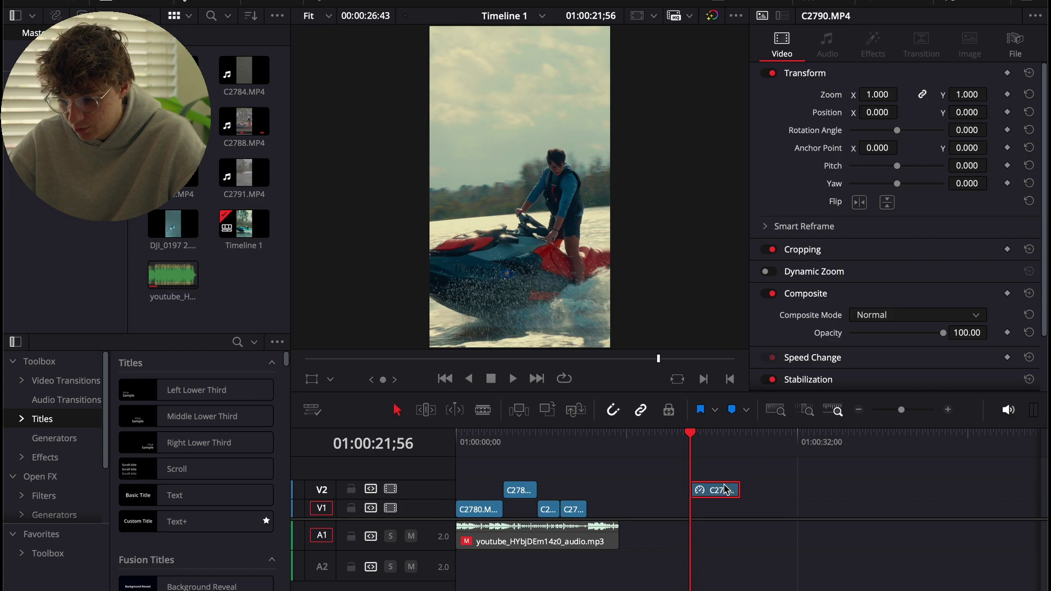
Step: Move C2790.MP4 further along V2 and play through its jet-ski pass
left_click_drag(689, 489, 787, 487)
left_click(815, 437)
left_click(778, 437)
key("space")
left_click(858, 411)
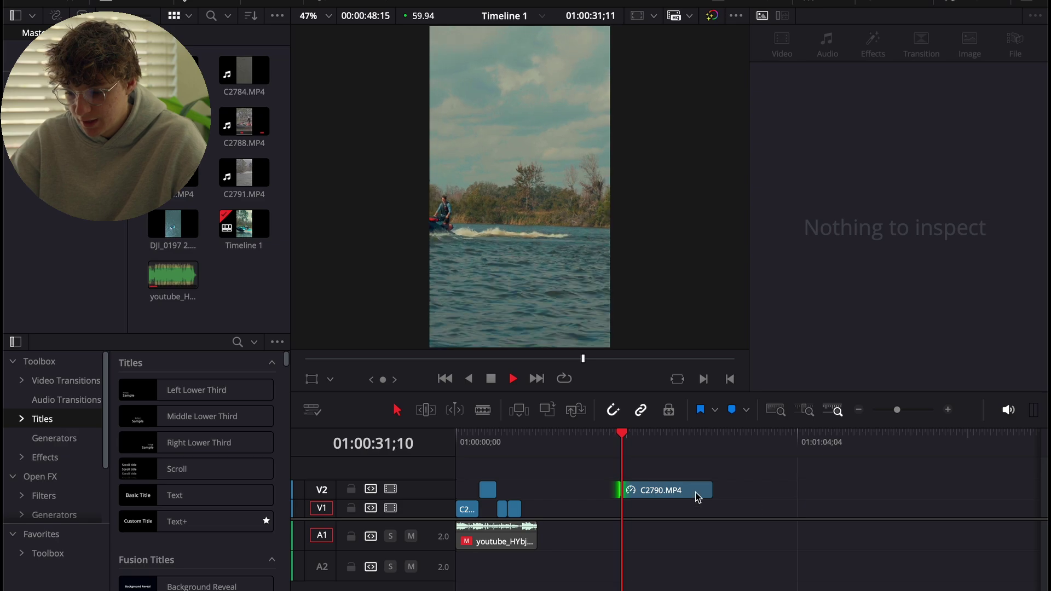
left_click(669, 495)
left_click(948, 411)
key("space")
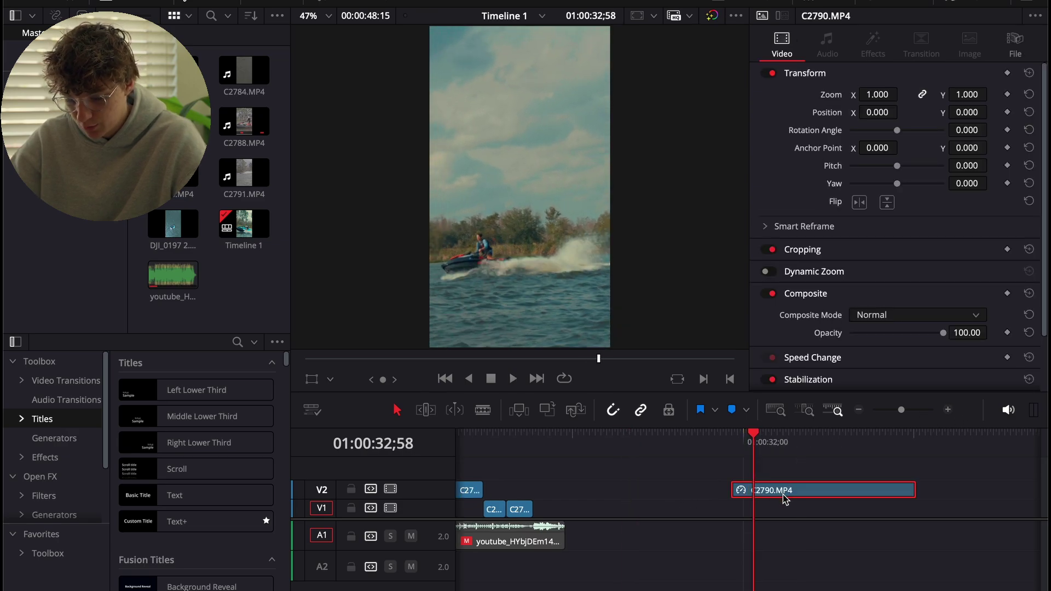
Step: Show the retime controls on C2790.MP4, change its speed to 66% and close the controls
key("ctrl+r")
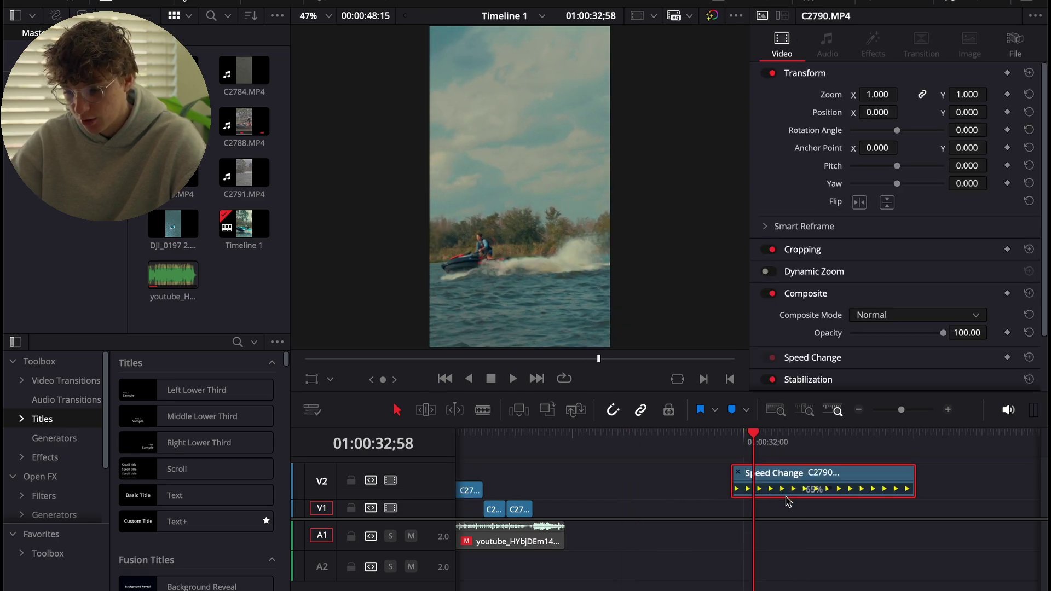
left_click(949, 410)
scroll(880, 486, "right", 2)
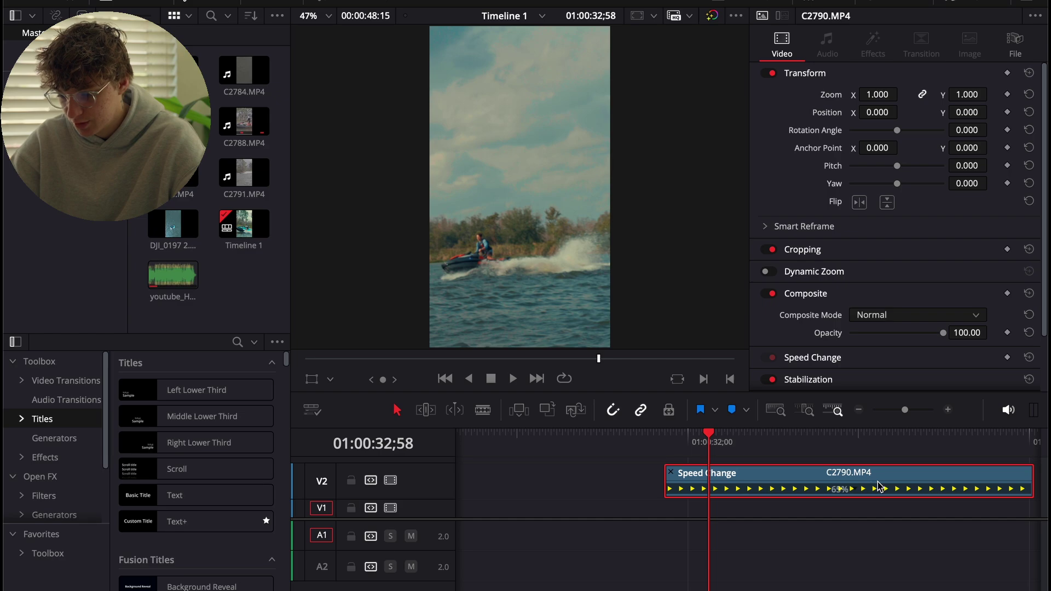
right_click(859, 493)
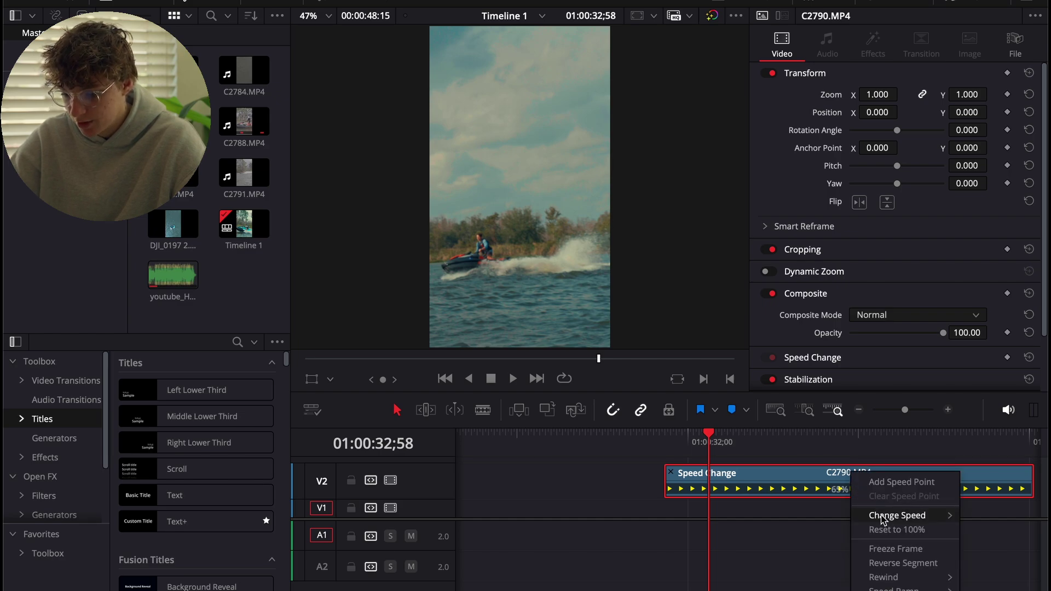
mouse_move(883, 521)
left_click(769, 530)
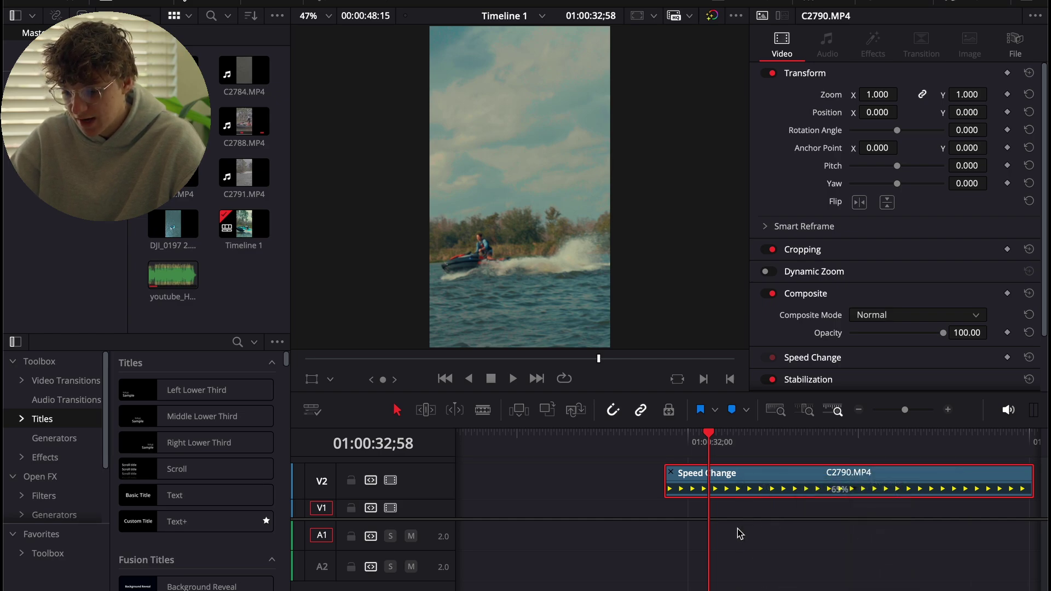
scroll(836, 493, "right", 4)
left_click_drag(825, 476, 826, 472)
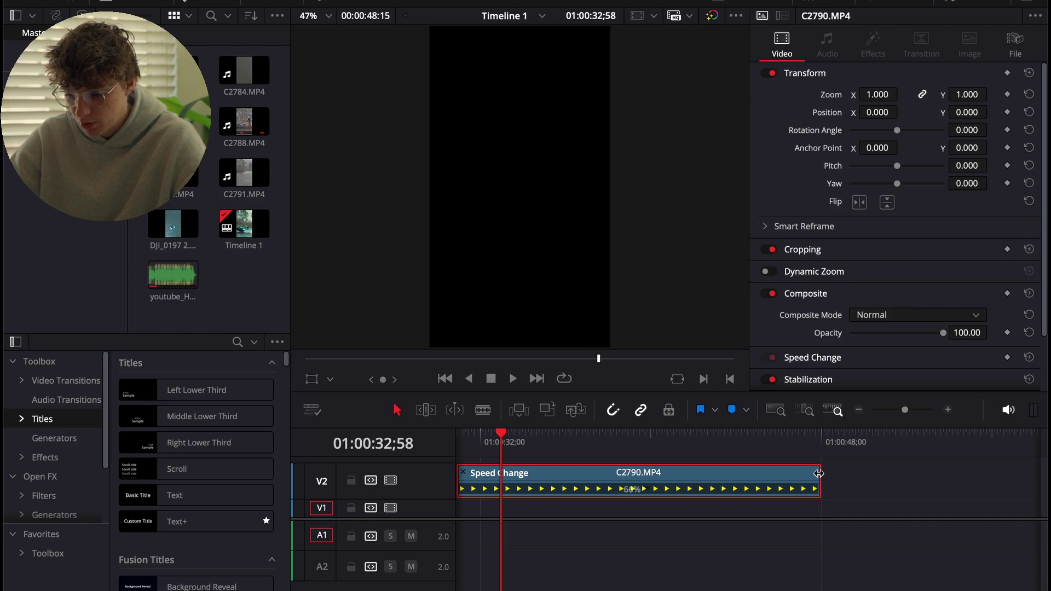
left_click_drag(819, 474, 818, 473)
scroll(602, 482, "left", 1)
left_click(536, 474)
Step: Play C2790.MP4 to find the close jet-ski pass and trim the clip's start to 01:00:36;12
key("space")
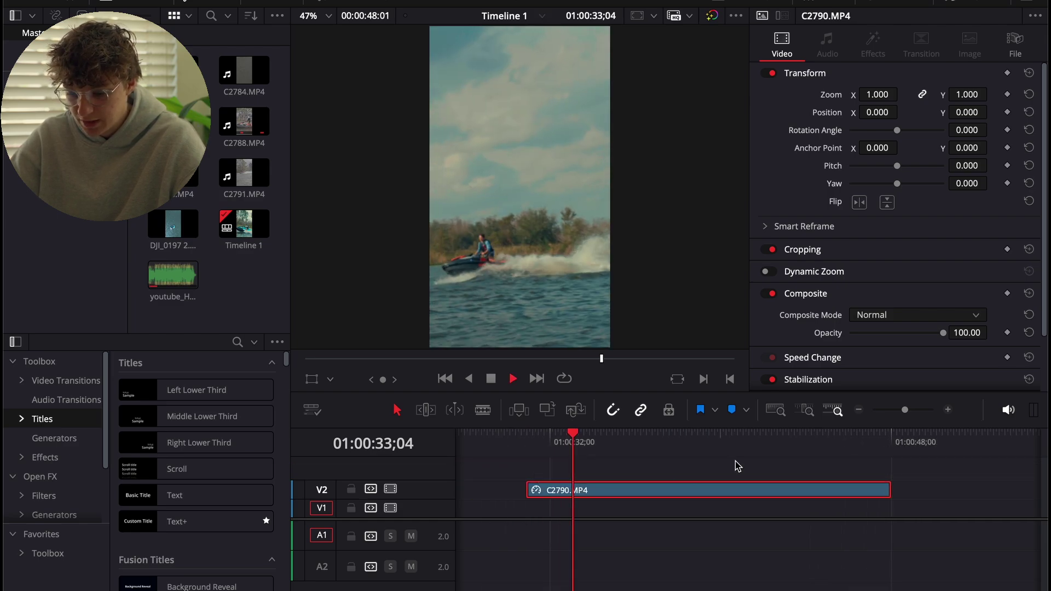
key("ctrl+minus")
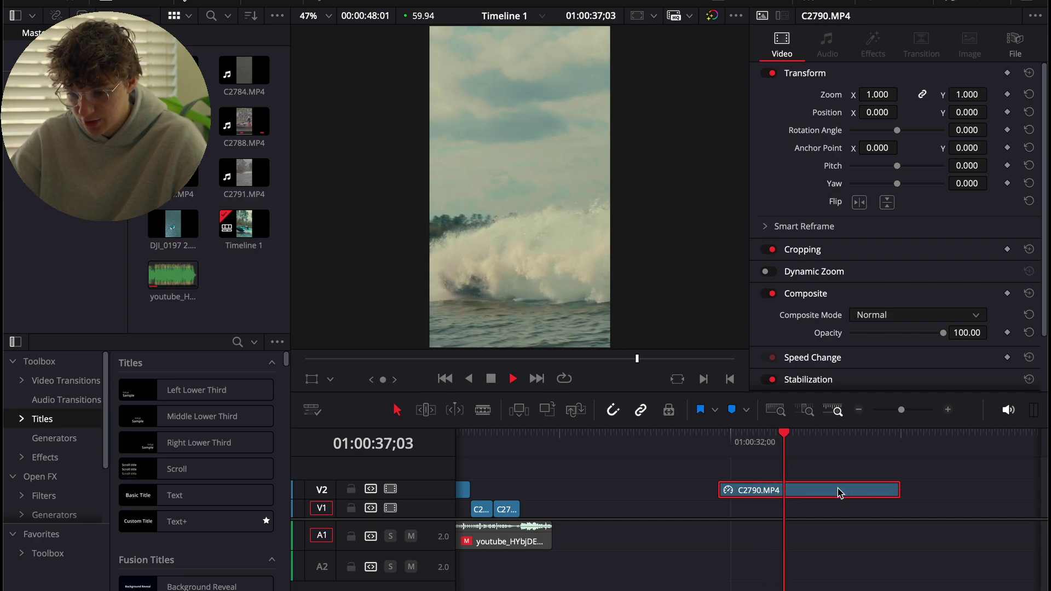
left_click_drag(789, 440, 777, 442)
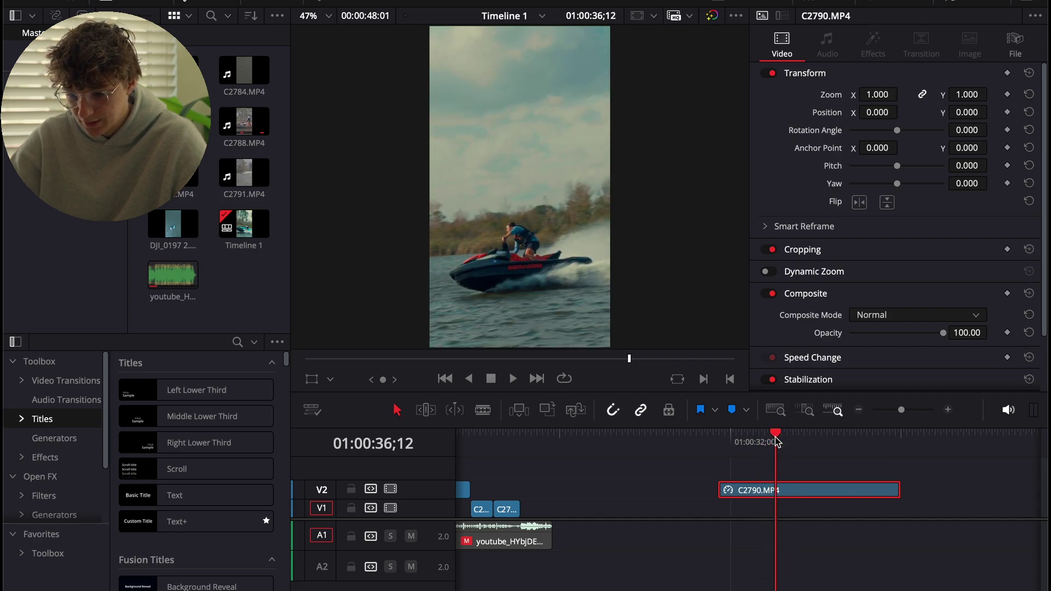
Step: Place the trimmed C2790.MP4 on V2 directly after the second C2788.MP4 clip and split it at 01:00:13;52
left_click_drag(797, 494, 550, 488)
left_click(521, 441)
key("space")
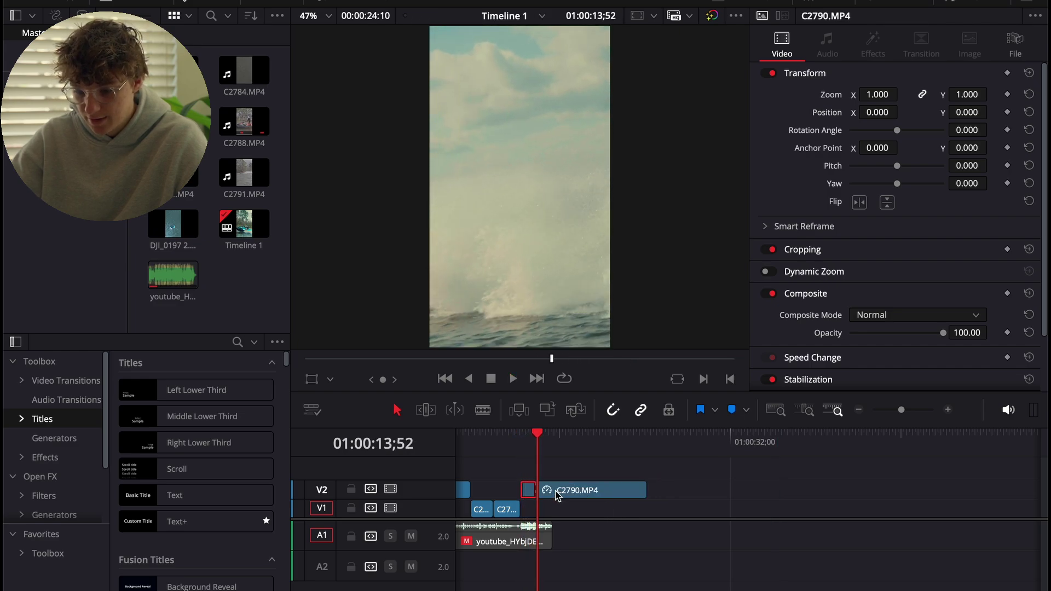
Step: Ripple-trim the start of the second C2790.MP4 piece to the moment the jet ski emerges from the spray
mouse_move(546, 446)
left_mouse_down()
mouse_move(574, 450)
mouse_move(565, 450)
left_mouse_up()
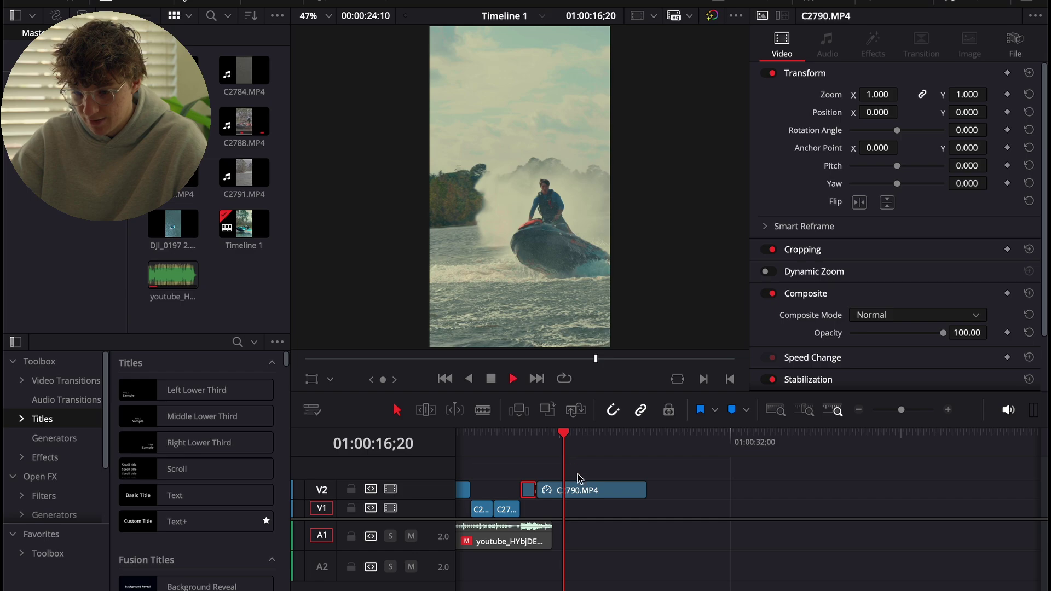
left_click(585, 489)
left_click(554, 440)
key("space")
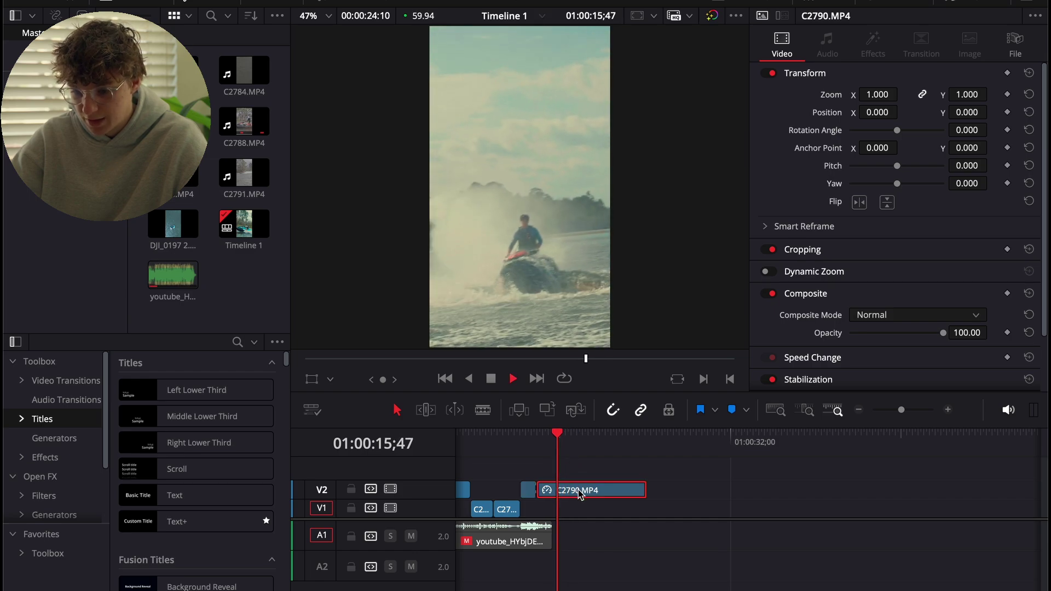
key("space")
key("super+shift+[")
Step: Cut the second C2790.MP4 piece at 01:00:15;14 and delete the part after the cut
key("space")
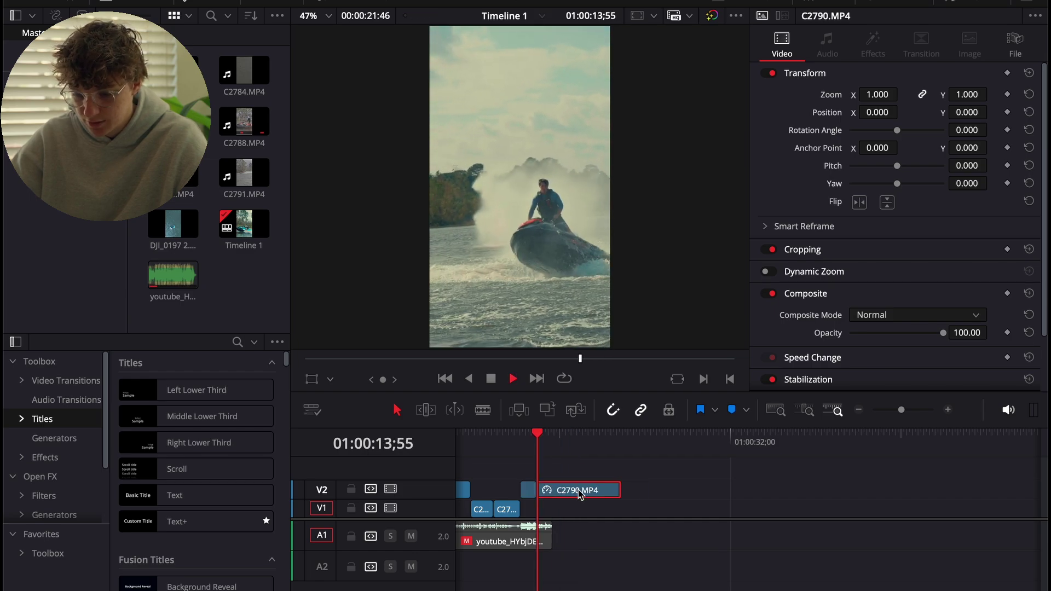
key("super+equal")
key("super+equal")
key("space")
left_click(803, 532)
left_click(788, 489)
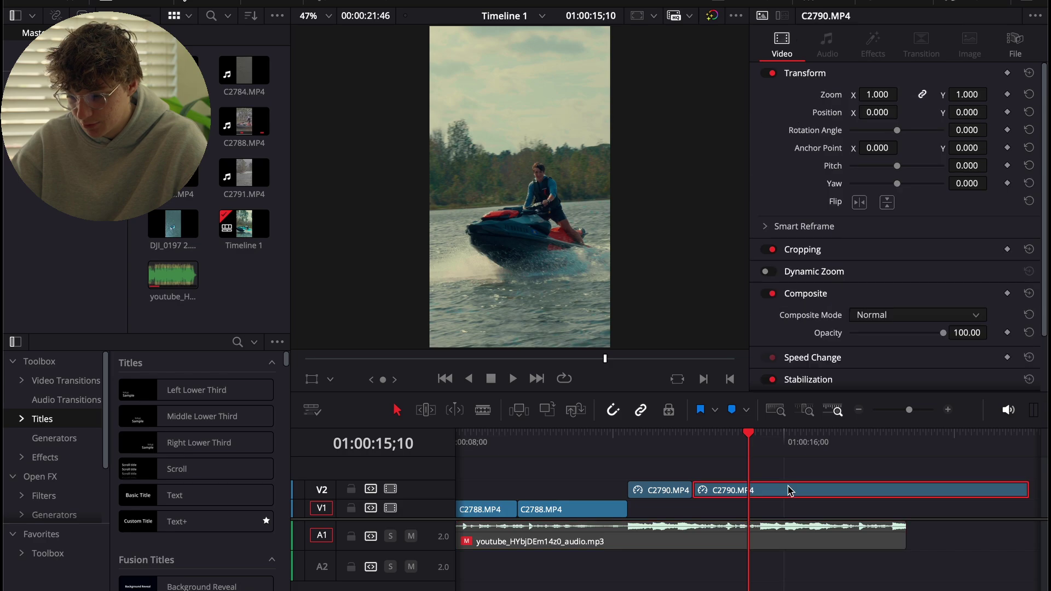
key("Right")
key("Right")
key("Right")
key("Right")
key("super+b")
left_click(788, 490)
key("BackSpace")
Step: Add DJI_0197 2.MP4 to V1, trim its start to the two jet skis' run and move it after the last C2790.MP4 piece
left_click(861, 411)
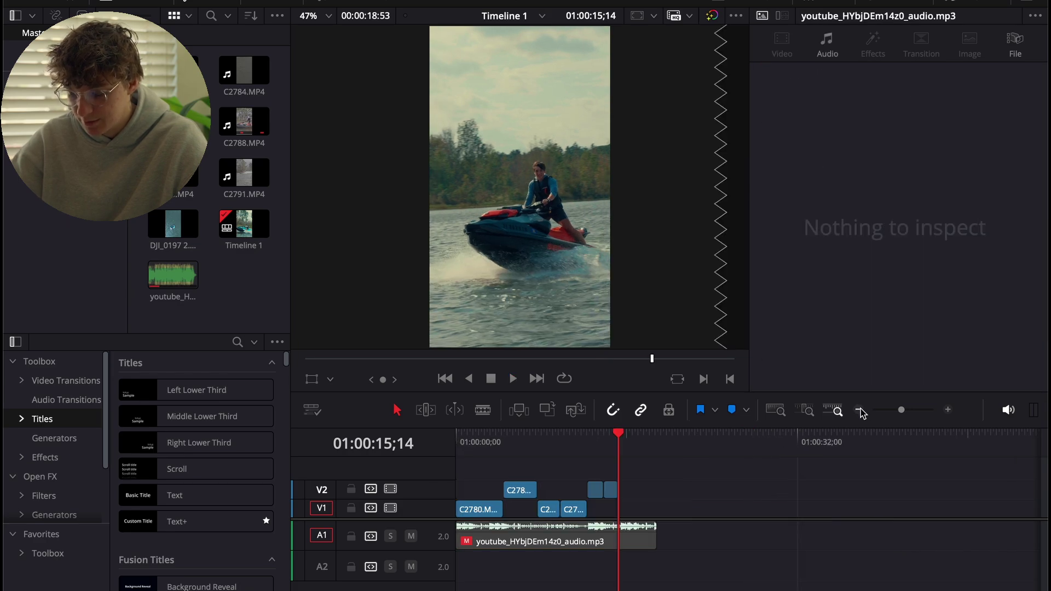
left_click_drag(155, 252, 638, 510)
left_click_drag(639, 441, 801, 452)
key("shift+[")
left_click_drag(817, 515, 640, 513)
Step: Play DJI_0197 2.MP4, cut it just before the song's end and delete the remainder
left_click(620, 448)
key("space")
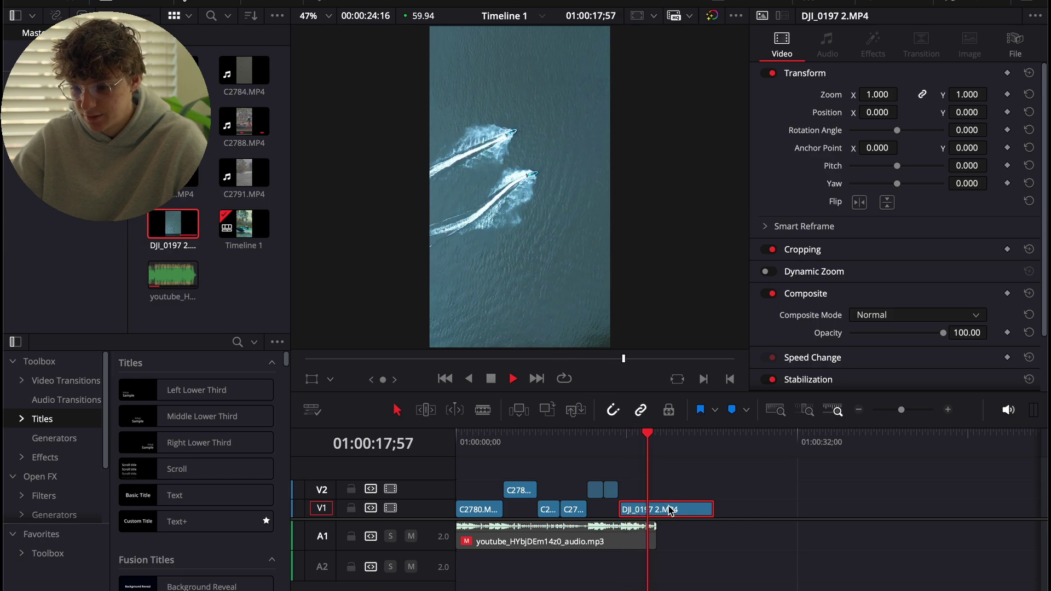
key("space")
key("BackSpace")
Step: Play the assembled edit with the song from the beginning of the timeline
left_click_drag(592, 446, 456, 445)
left_click(514, 532)
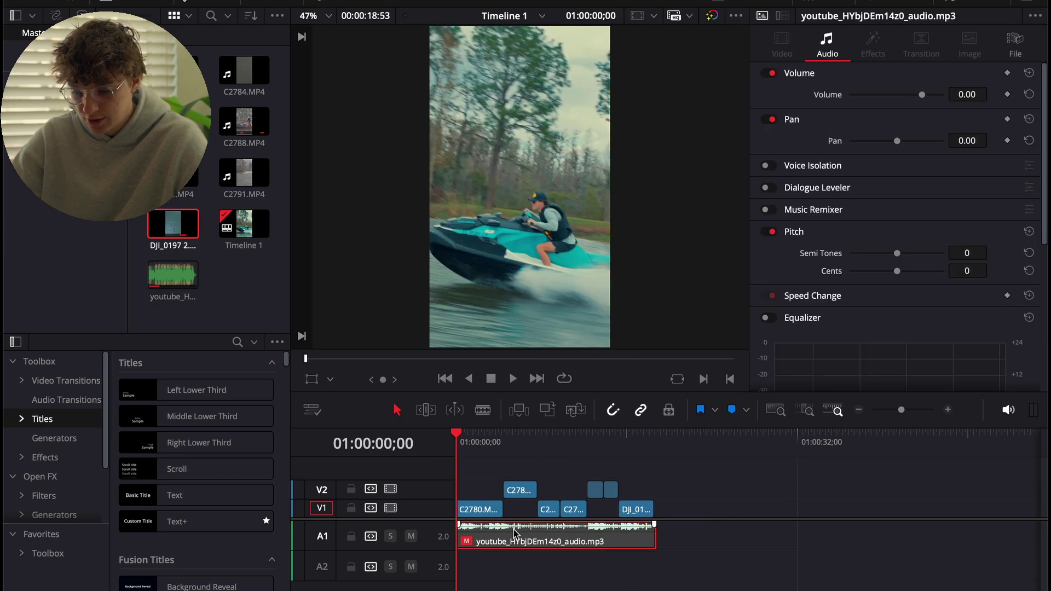
left_click(949, 410)
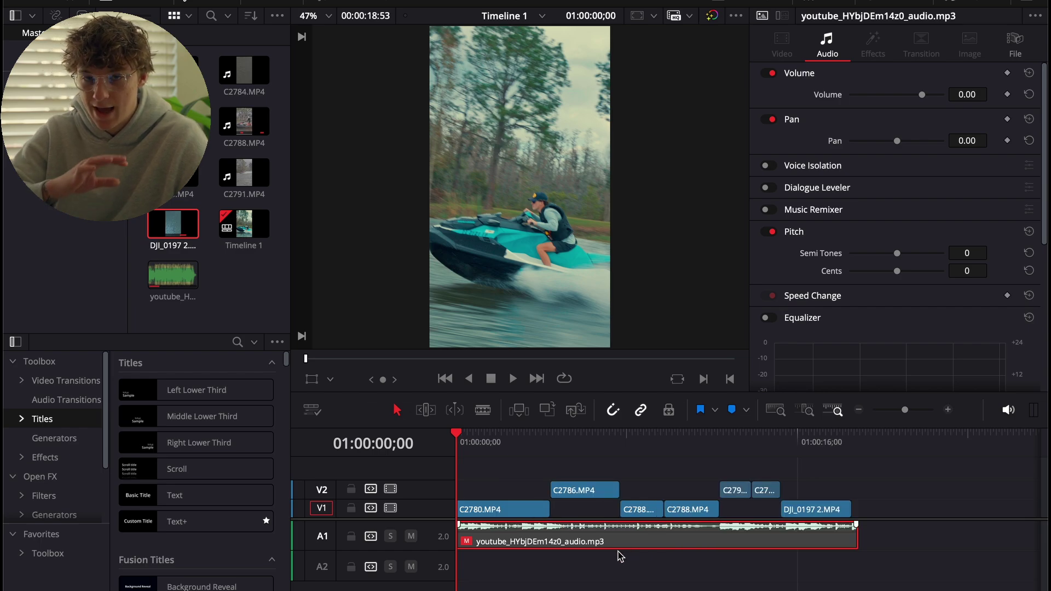
key("space")
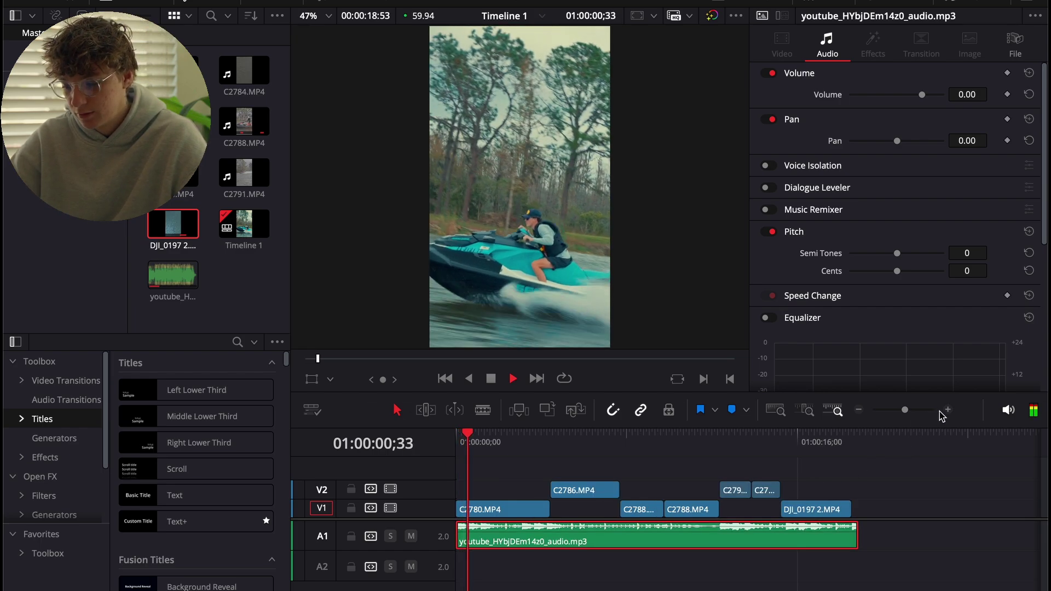
left_click(530, 512)
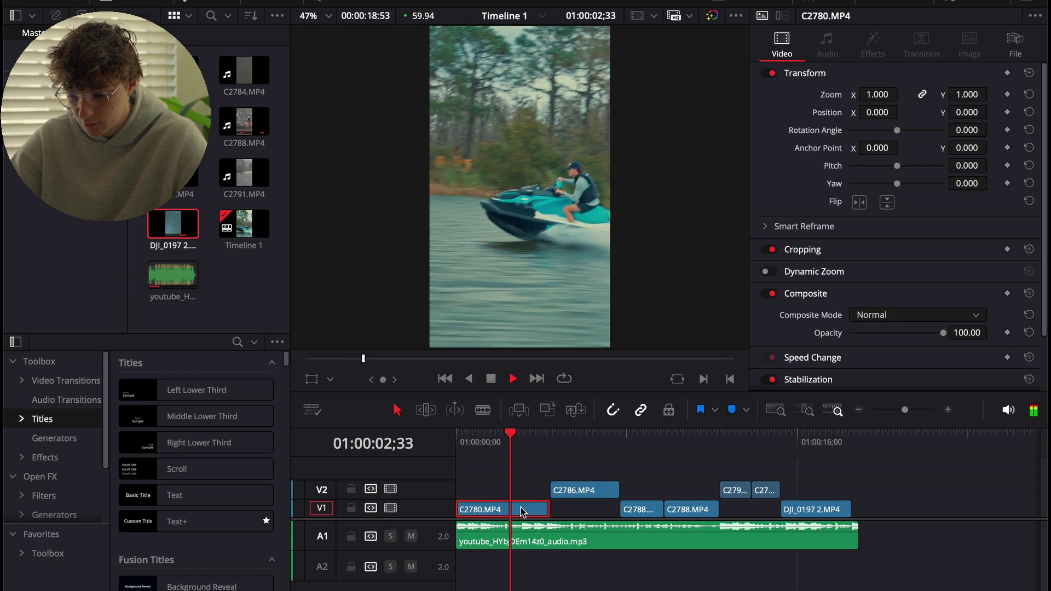
Step: Cut C2780.MP4 at 01:00:03;04, delete the part after the cut and move C2786.MP4 on V2 up against it
key("space")
key("BackSpace")
left_click_drag(575, 489, 547, 489)
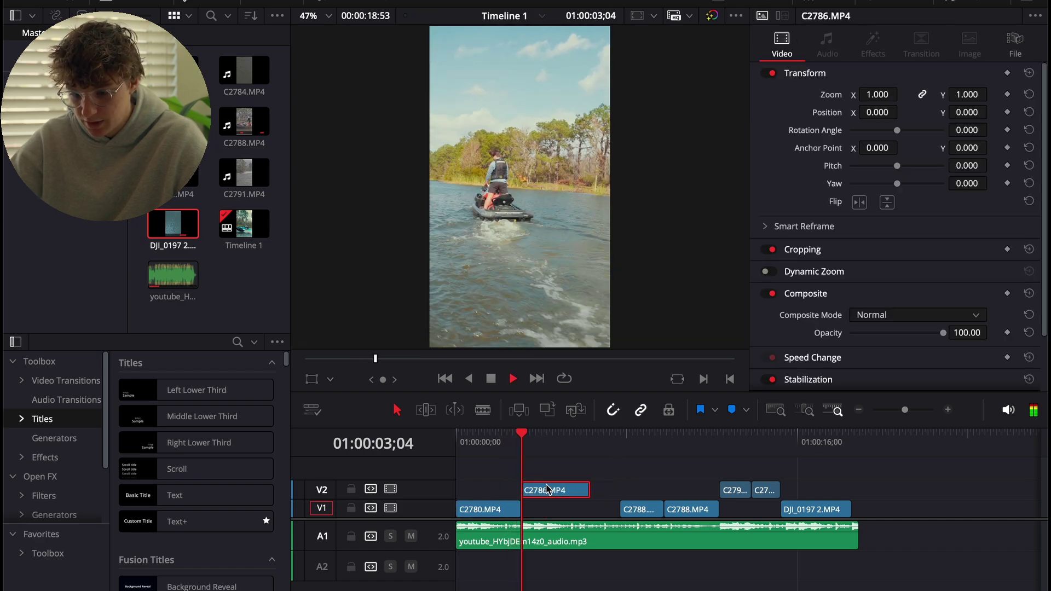
Step: Play C2786.MP4, end it at 01:00:06;12 and move the first C2788.MP4 clip on V1 directly after it
key("space")
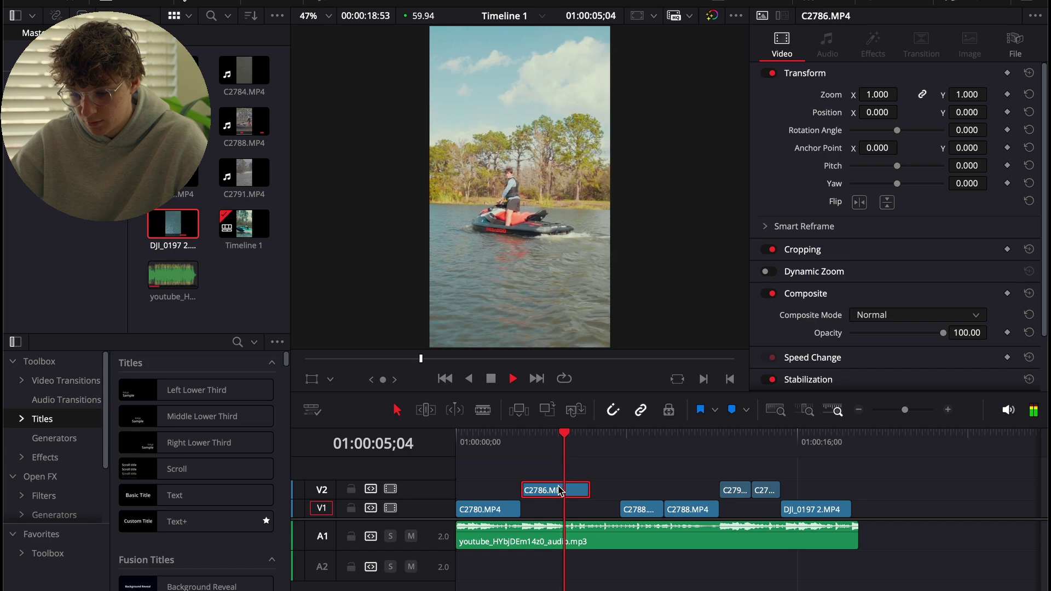
key("space")
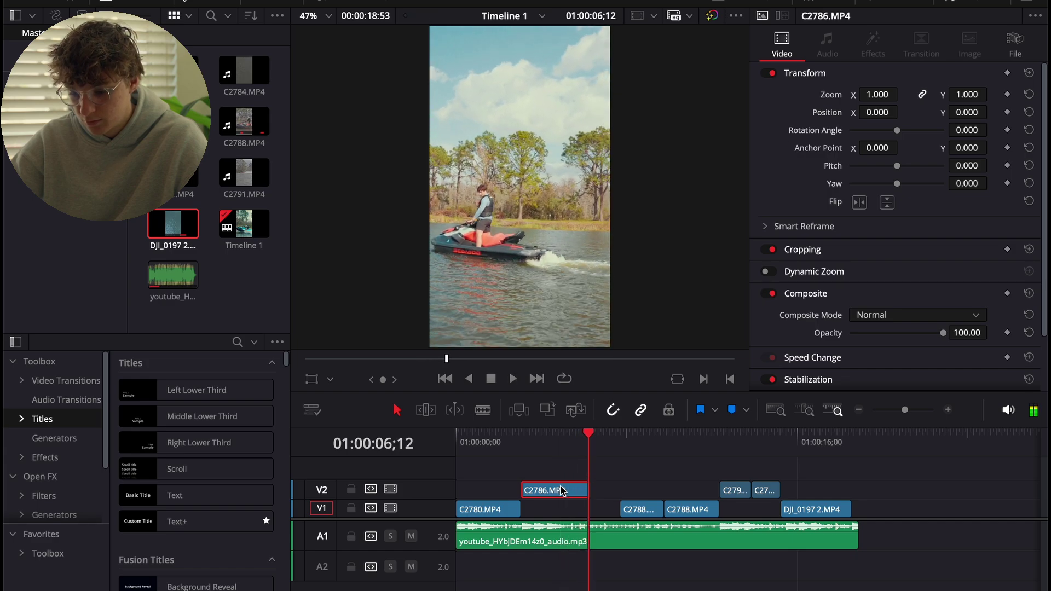
left_click(947, 410)
left_click_drag(804, 467, 751, 499)
left_click_drag(909, 509, 782, 513)
Step: Play across the C2786.MP4 to C2788.MP4 cut and extend the first C2788.MP4 clip's end to about 01:00:08;30
left_click(716, 448)
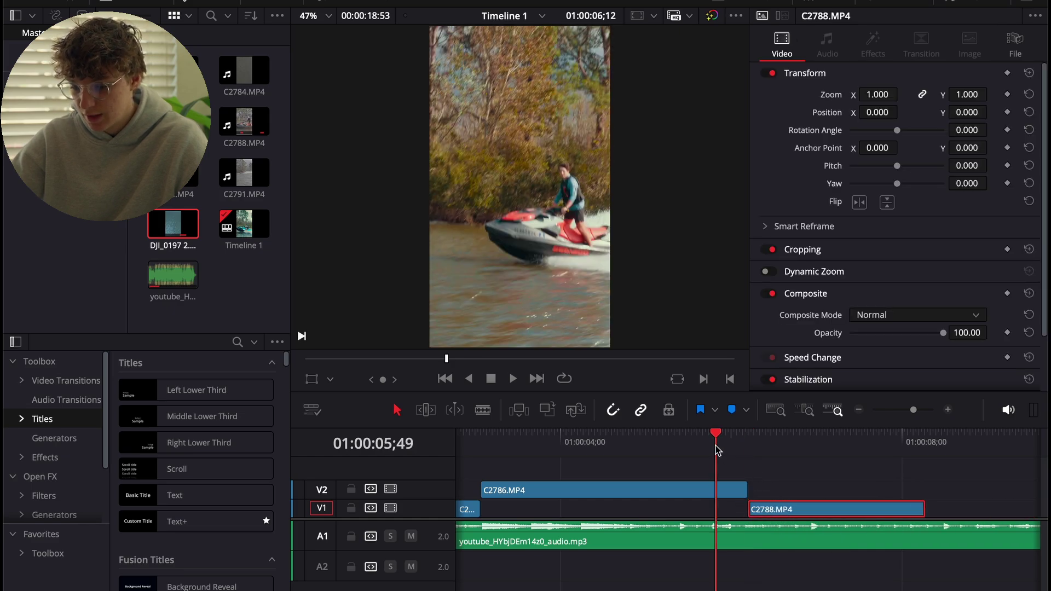
key("space")
left_click(859, 411)
left_click(858, 410)
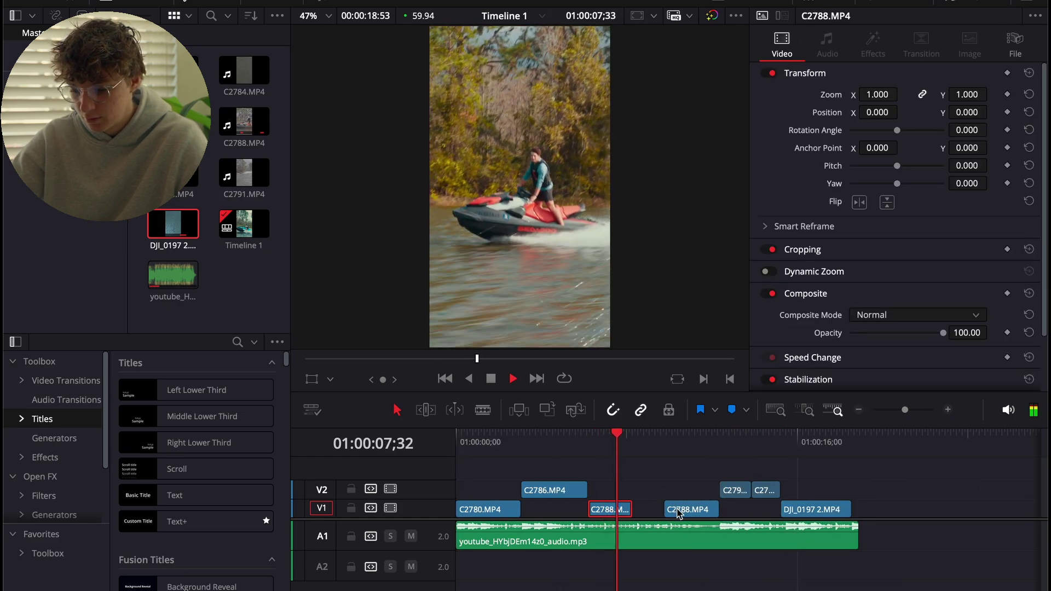
key("space")
left_click(946, 409)
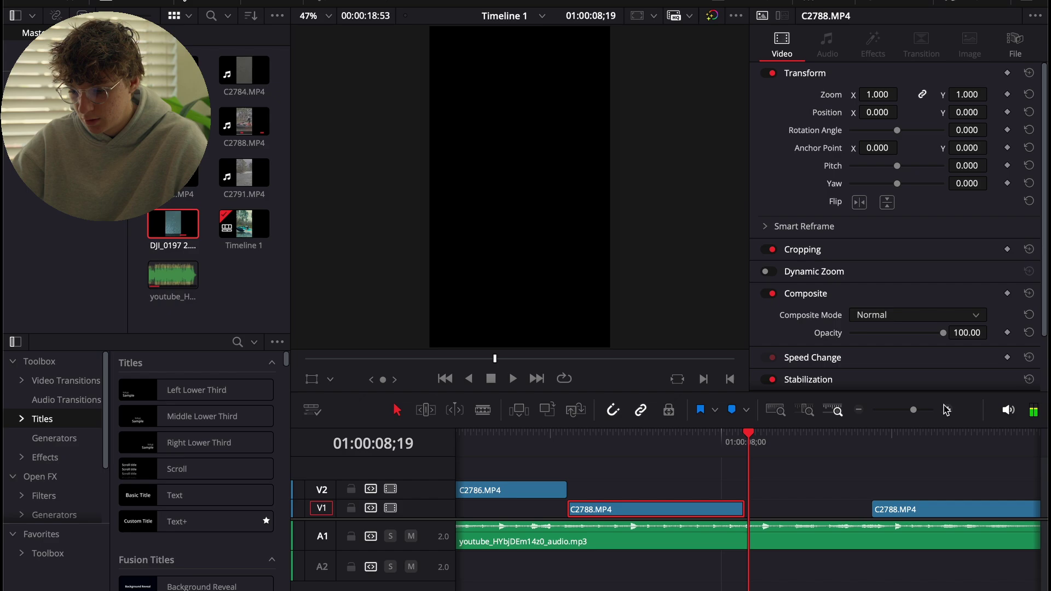
left_click_drag(741, 500, 764, 507)
left_click(776, 544)
left_click(781, 489)
key("space")
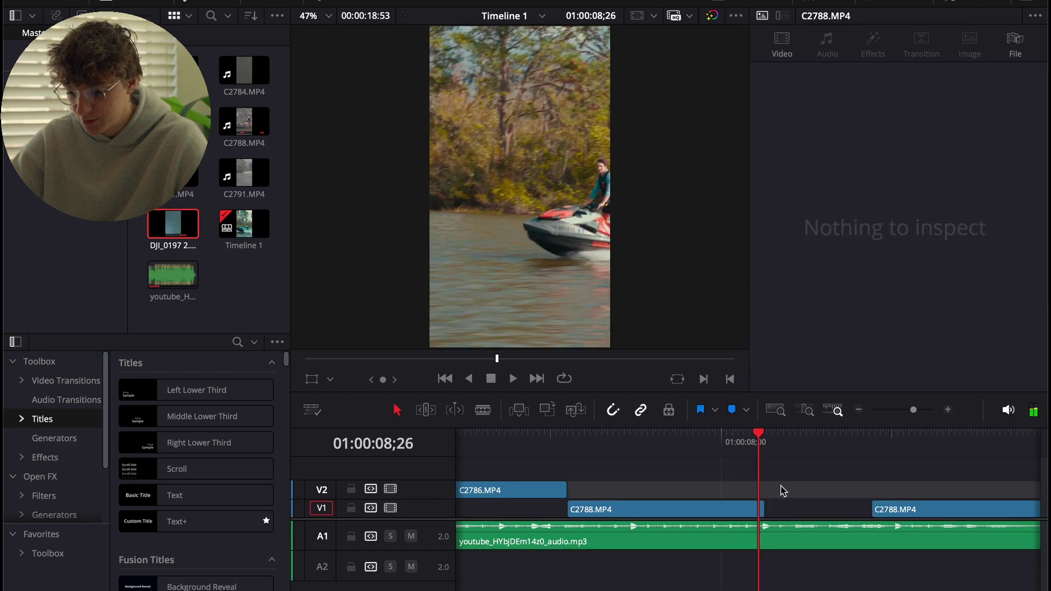
key("space")
Step: Move the second C2788.MP4 clip to V2, directly after the first one, and play across their join
left_click_drag(891, 509, 785, 497)
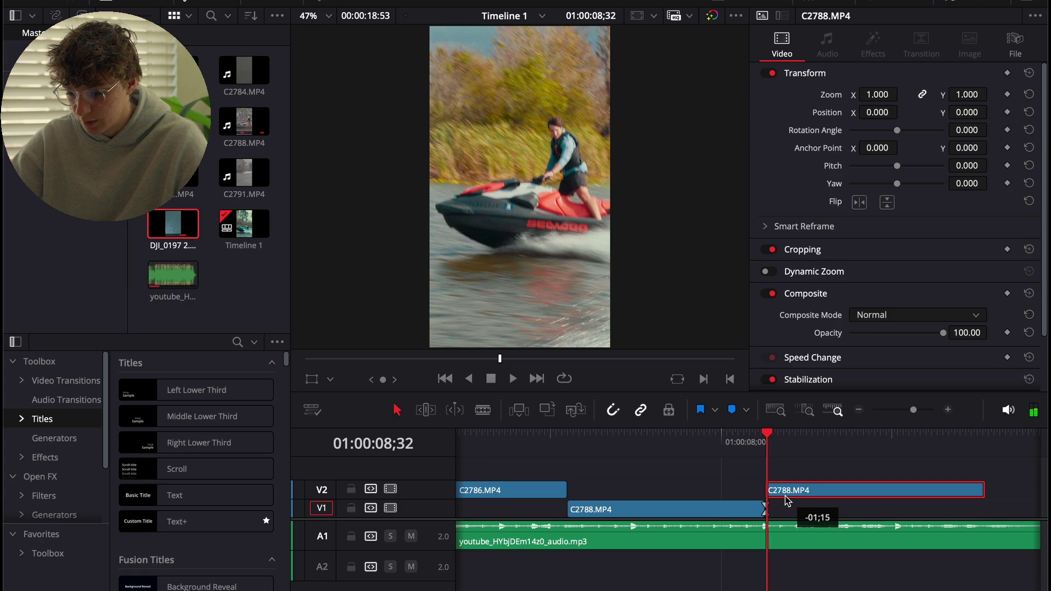
left_click(731, 442)
key("space")
key("space")
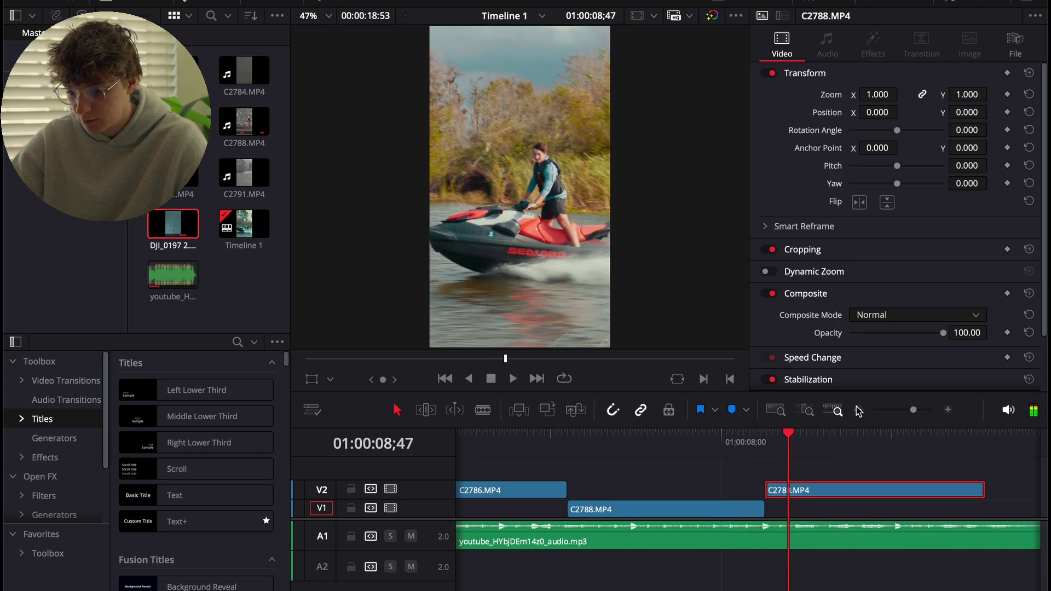
left_click(859, 410)
left_click(859, 409)
key("space")
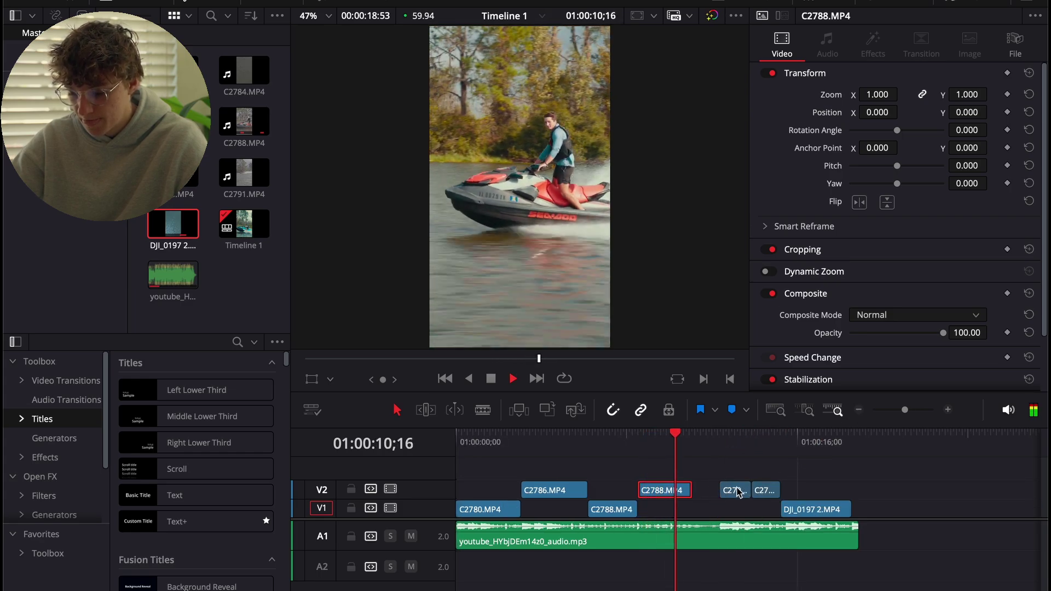
Step: Try moving both C2790.MP4 pieces on V2 up against the second C2788.MP4 clip and play across the cut
left_click_drag(740, 480, 711, 486)
left_click(680, 441)
key("space")
left_click(657, 469)
key("space")
left_click(946, 410)
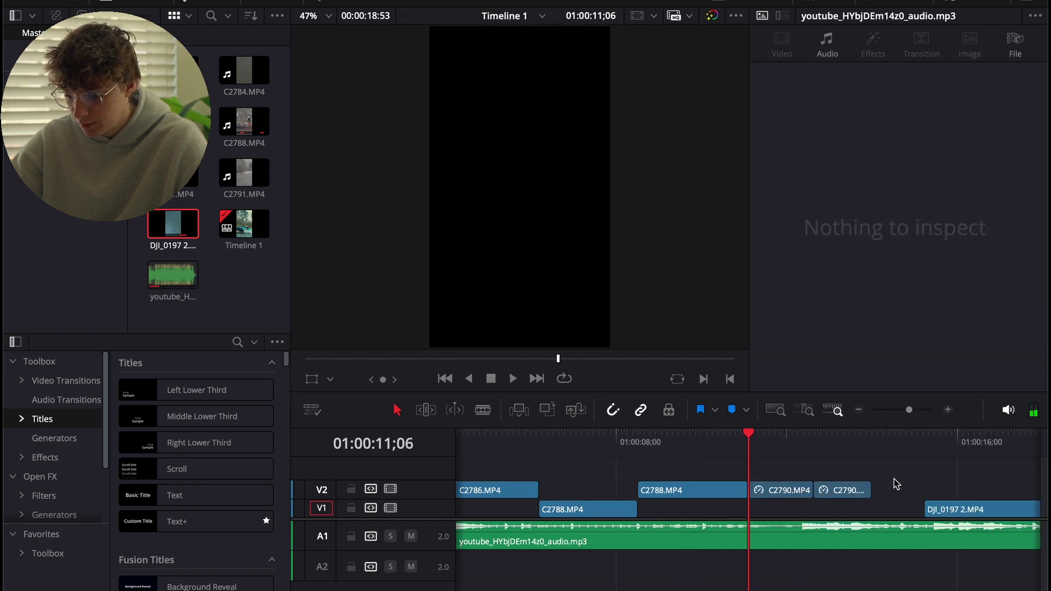
left_click_drag(892, 483, 787, 490)
key("space")
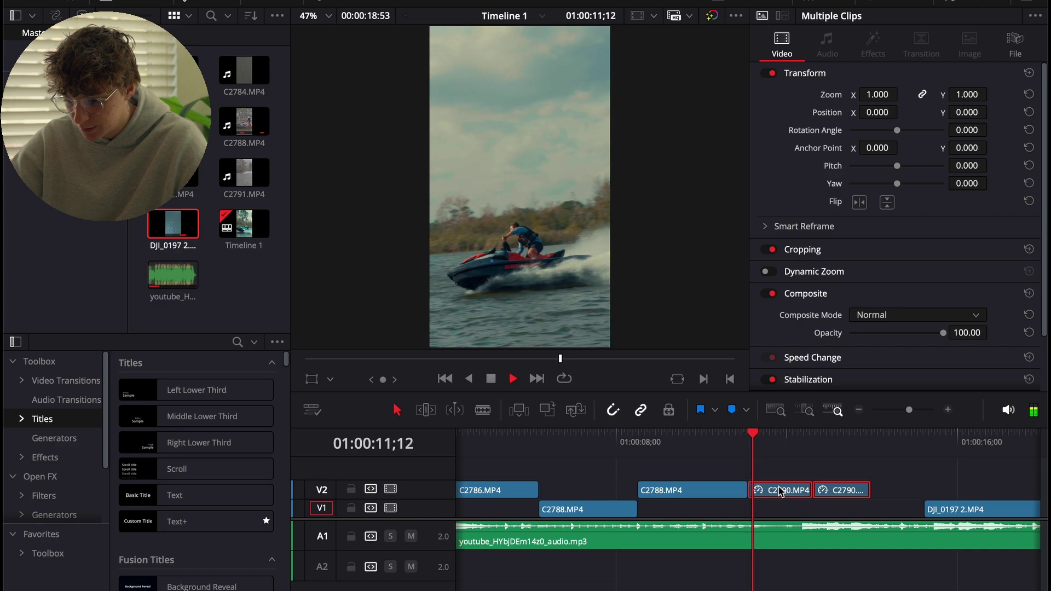
left_click(859, 410)
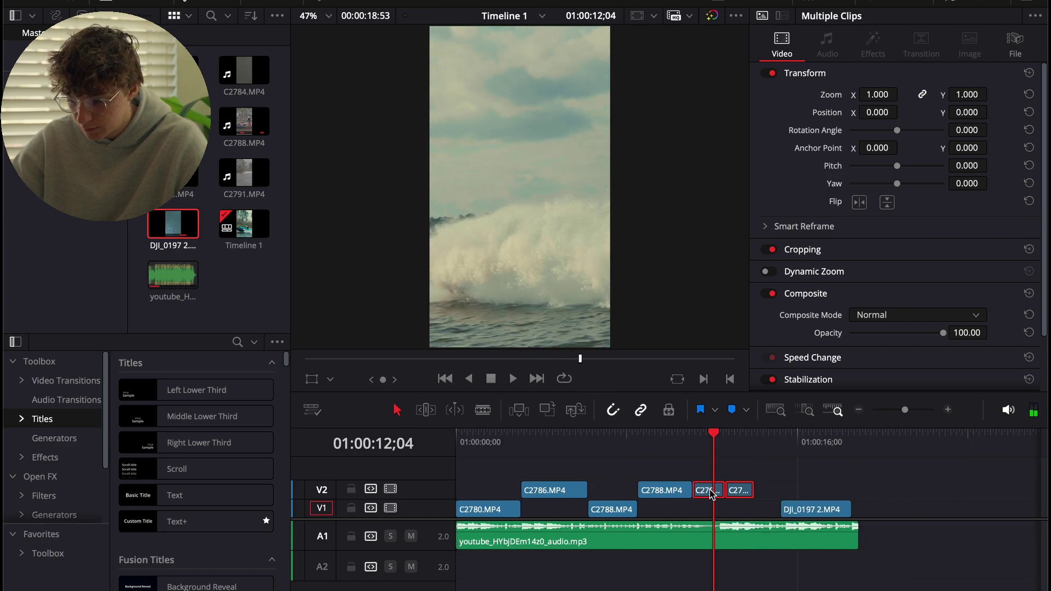
Step: Move both C2790.MP4 pieces back to the beat at about 01:00:12;21 and extend the second C2788.MP4 clip to meet them
mouse_move(710, 493)
left_mouse_down()
mouse_move(736, 494)
mouse_move(707, 482)
mouse_move(718, 481)
left_mouse_up()
left_click(690, 449)
key("space")
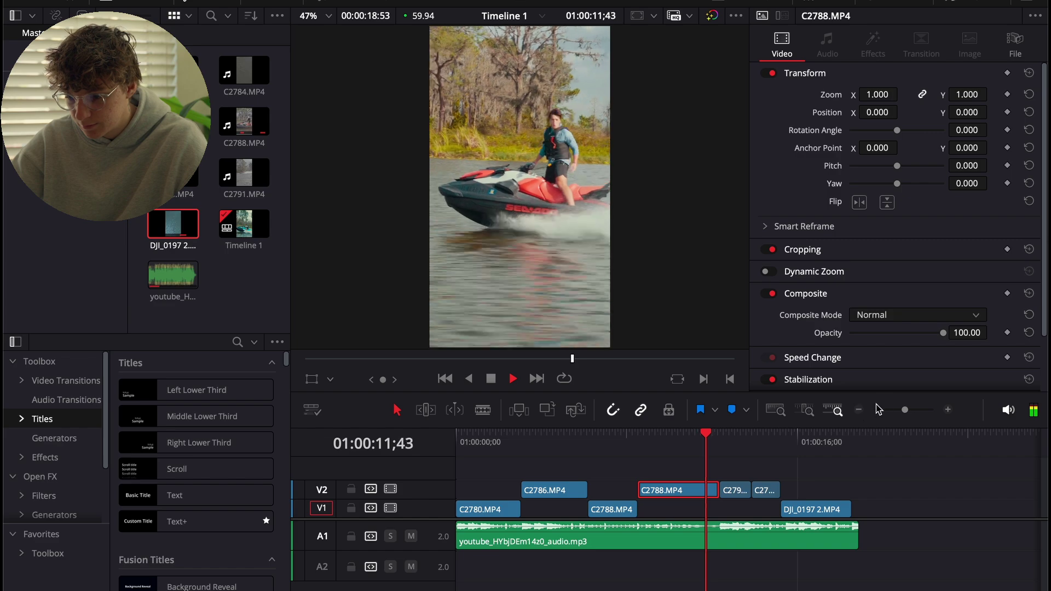
left_click(948, 409)
key("space")
key("space")
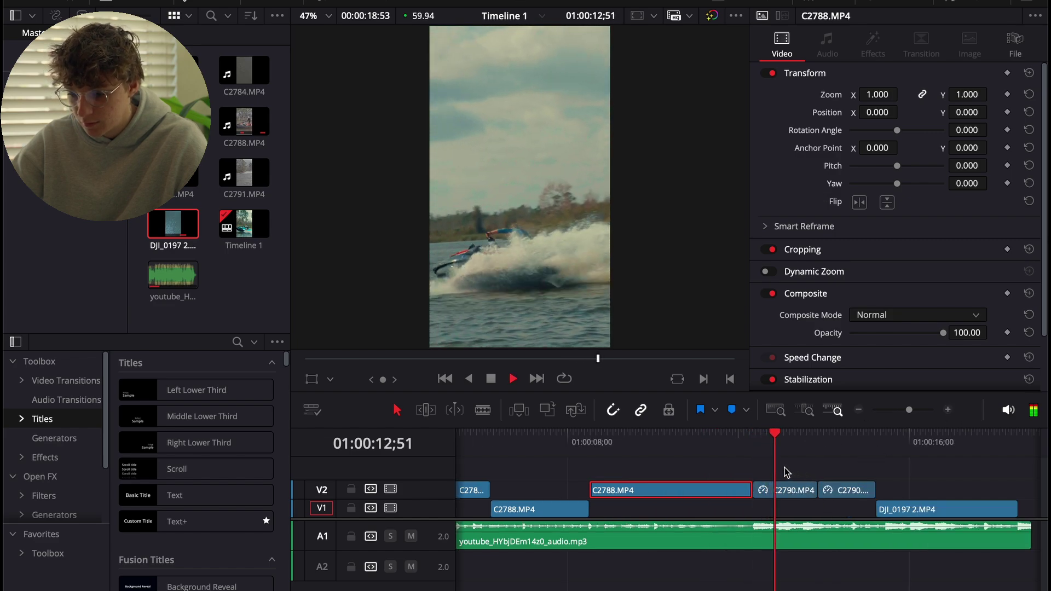
left_click(711, 449)
left_click(688, 468)
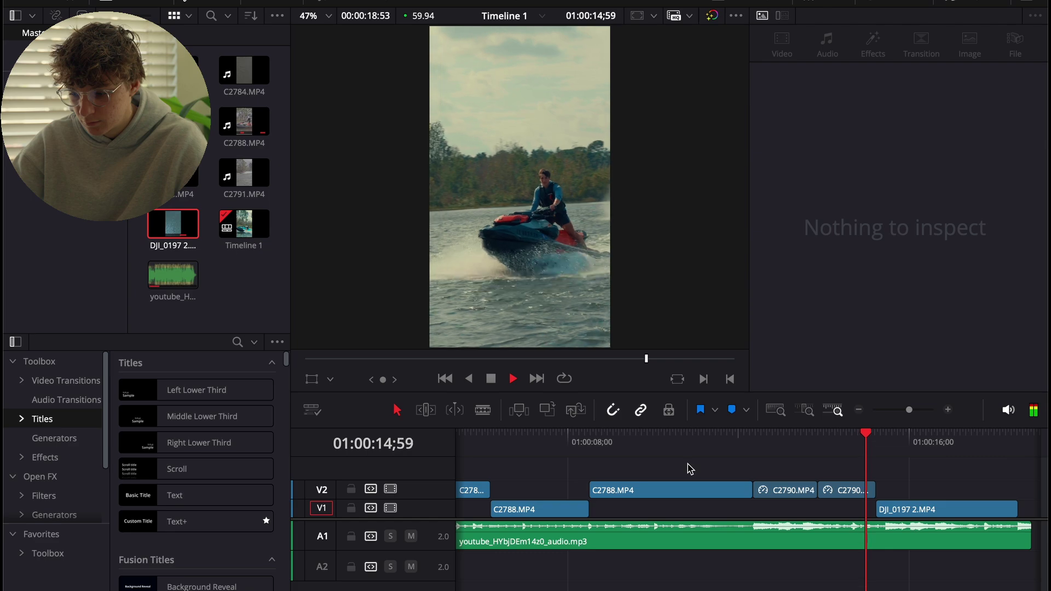
Step: Extend DJI_0197 2.MP4 past its end, cut it and the song at 01:00:18;29 and delete both remainders
left_click(859, 411)
left_click_drag(796, 508, 802, 508)
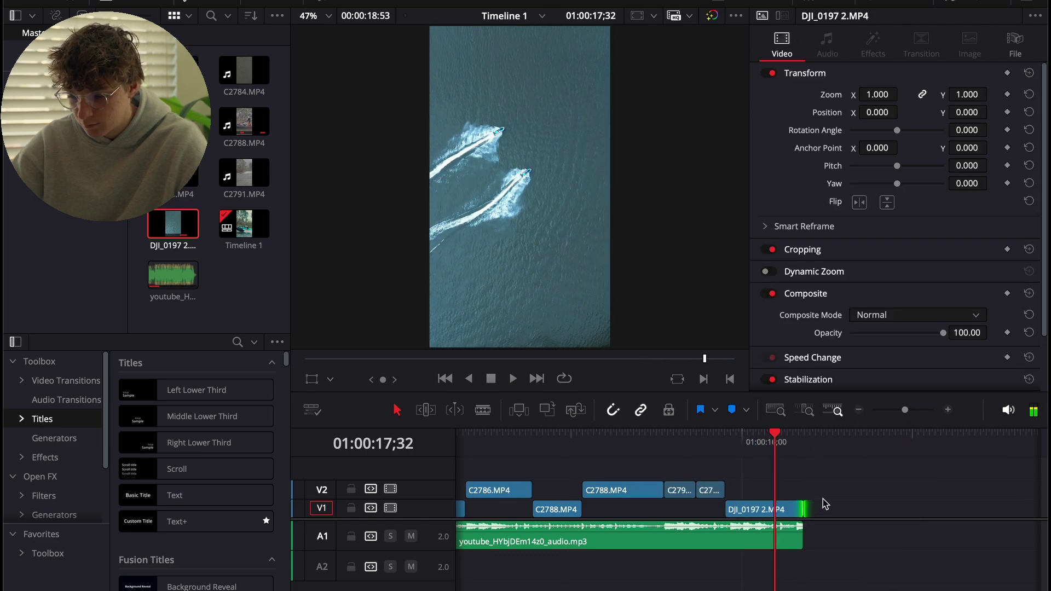
left_click(778, 538)
key("space")
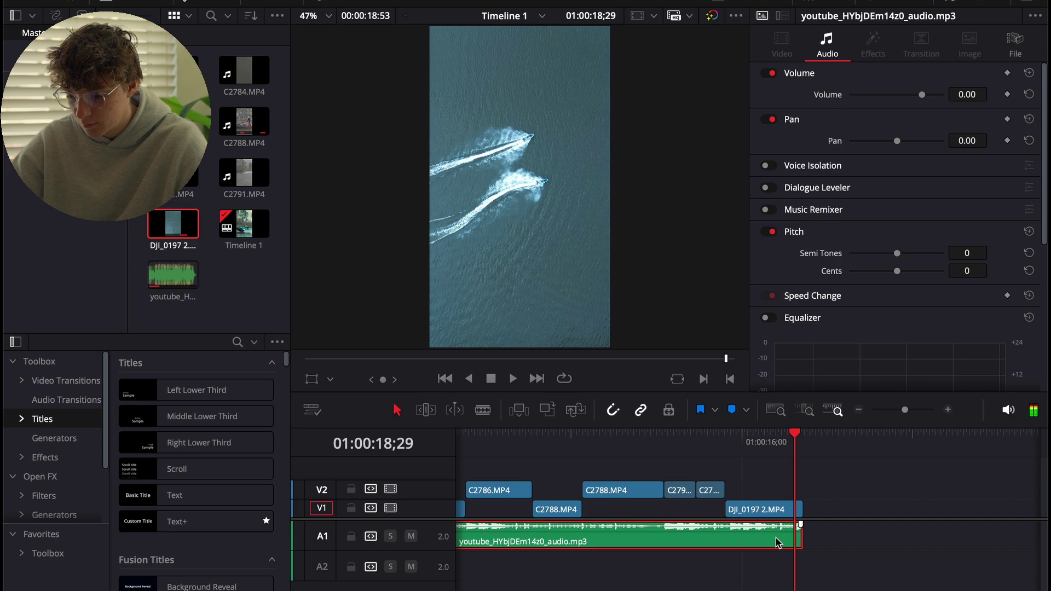
left_click(827, 535)
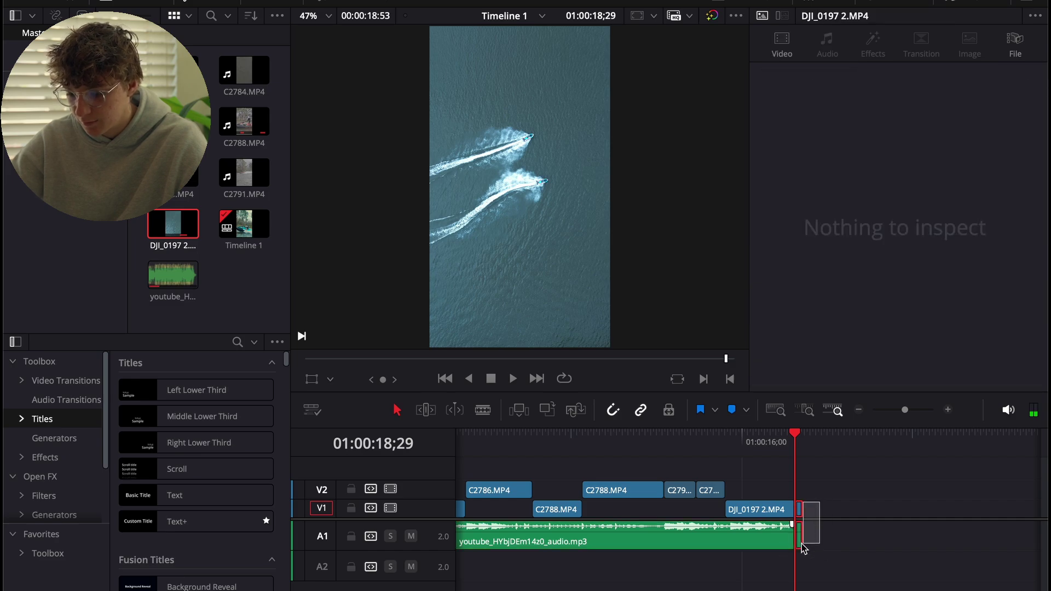
left_click_drag(802, 545, 799, 546)
Step: Play the whole edit with the song from the beginning and return the playhead to 01:00:00;00
left_click(859, 410)
left_click_drag(654, 438, 333, 462)
key("space")
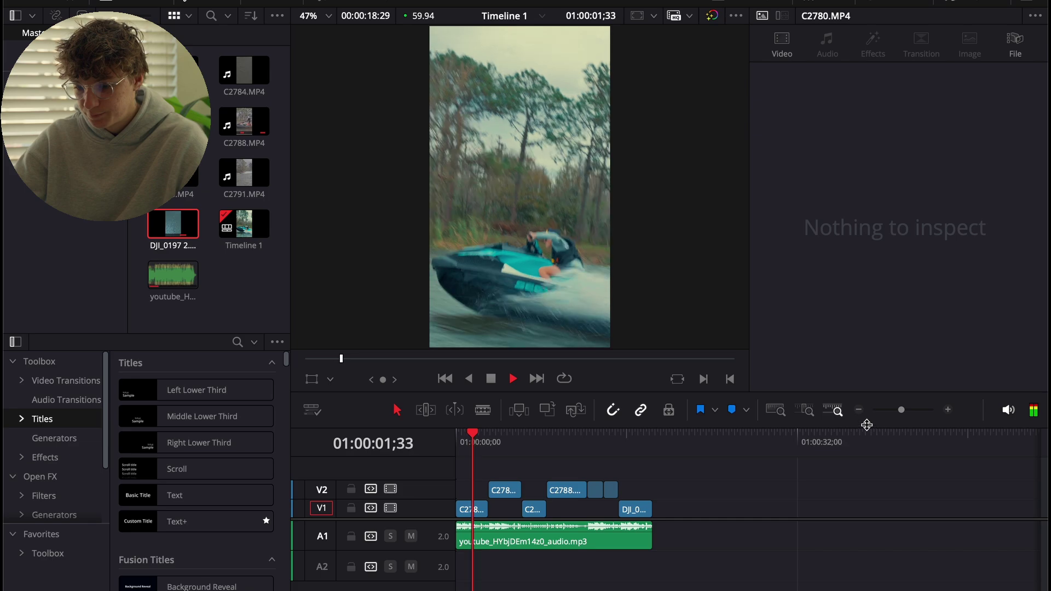
left_click(858, 410)
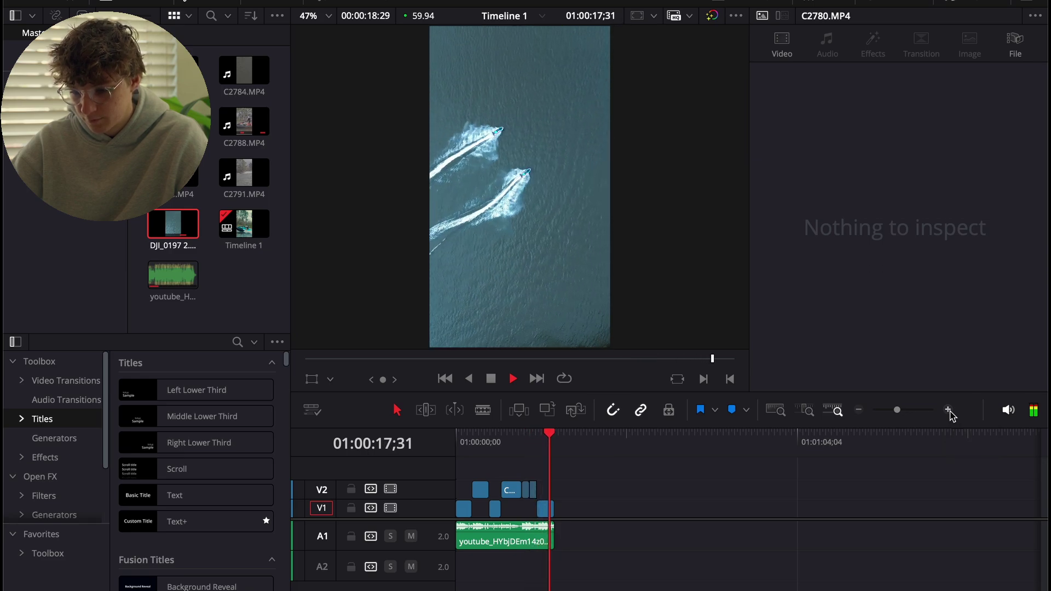
left_click_drag(521, 440, 456, 443)
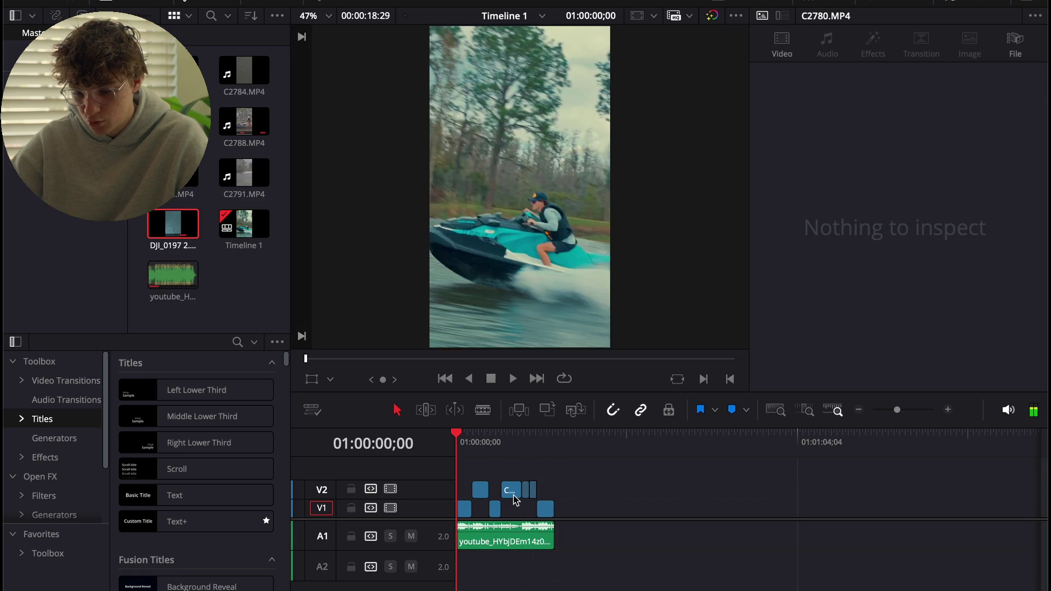
Step: Place BW Vert Transition 1.mov from the EFFECTS bin on V3 over the C2788.MP4 to C2790.MP4 cut, with composite mode Screen
left_click(949, 410)
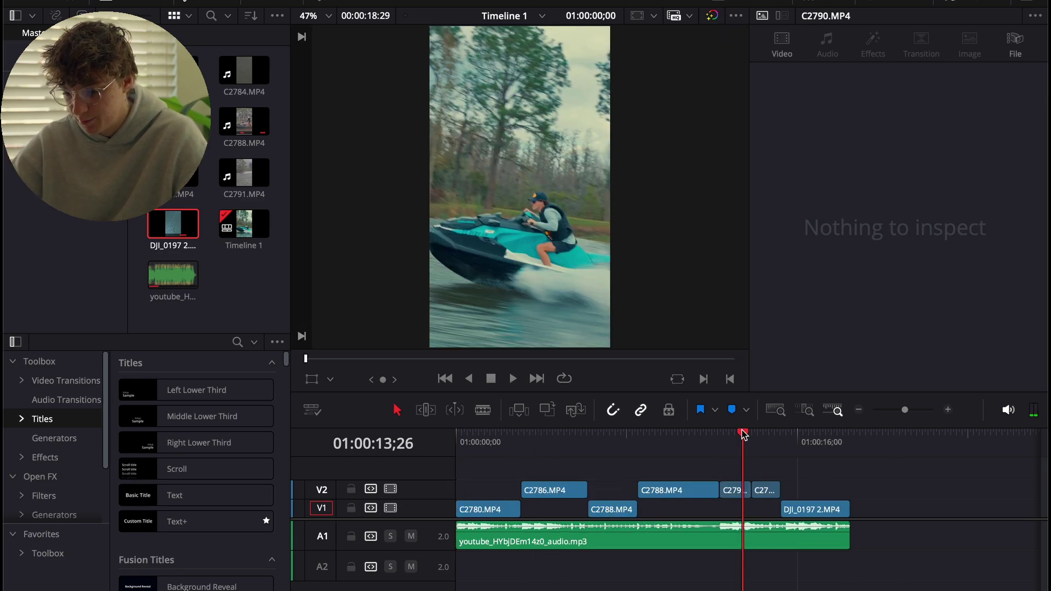
left_click(948, 409)
left_click_drag(691, 436, 698, 442)
left_click(693, 438)
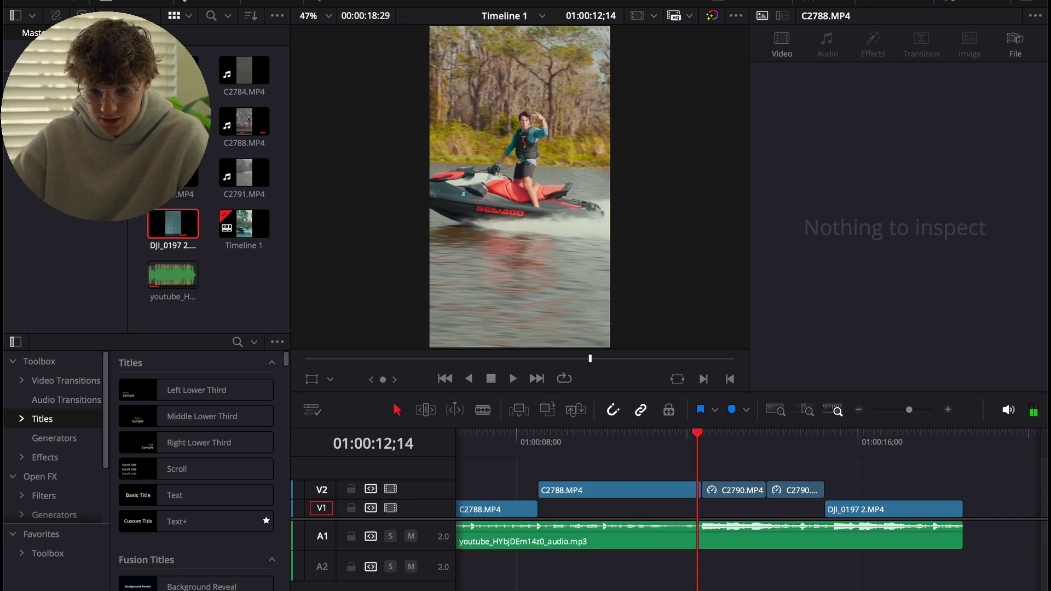
left_click(12, 88)
left_click(58, 234)
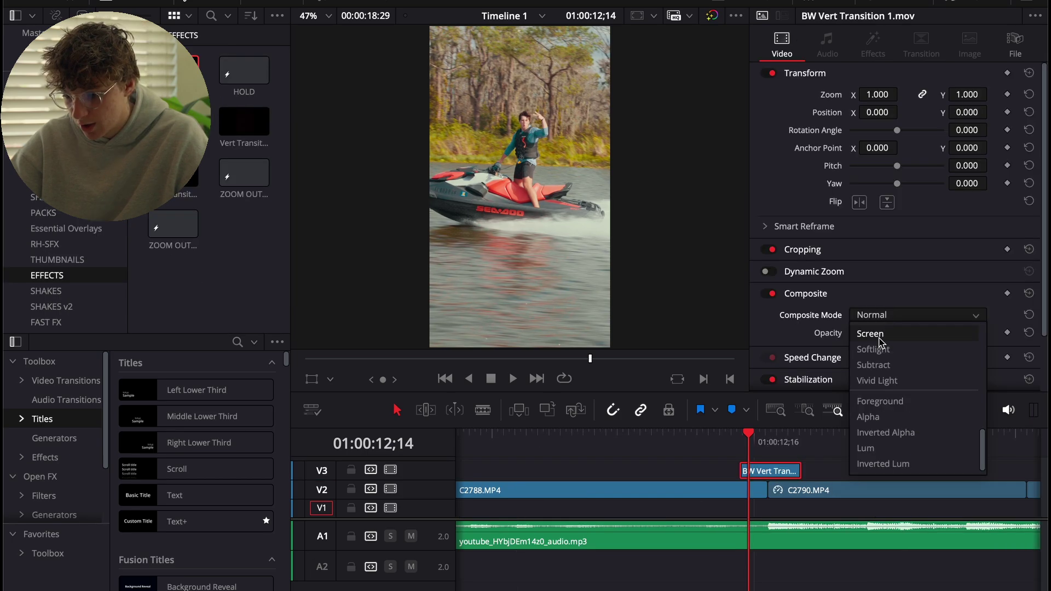
left_click(881, 340)
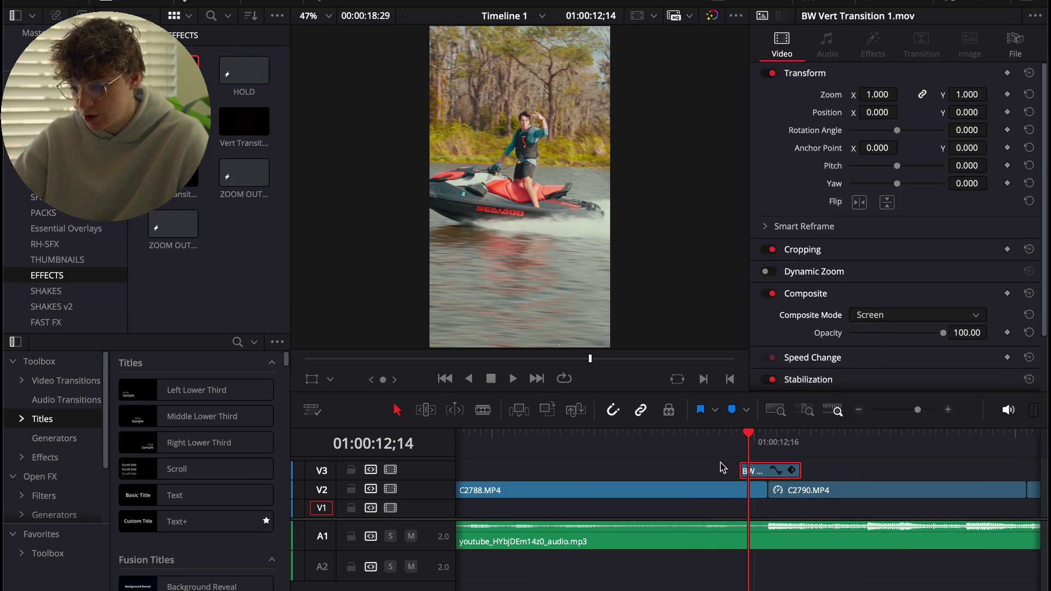
Step: Play across the BW Vert Transition 1.mov overlay and delete it from V3
left_click(694, 434)
key("space")
left_click(726, 443)
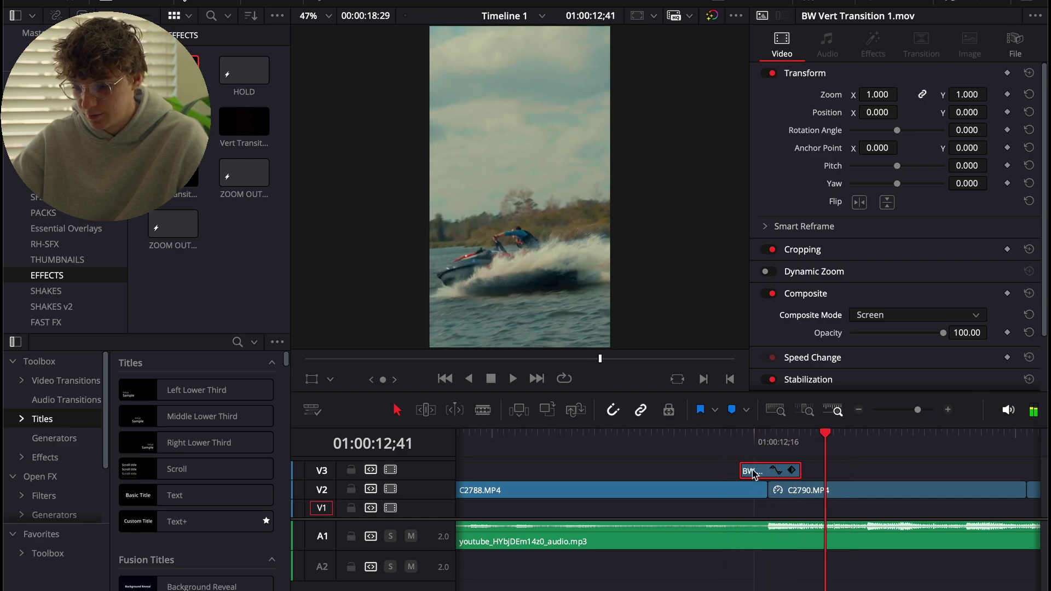
key("Delete")
Step: Apply an 8-frame TCH-Film Burn 1 transition between C2788.MP4 and C2790.MP4 and step through its frames
left_click(763, 438)
key("space")
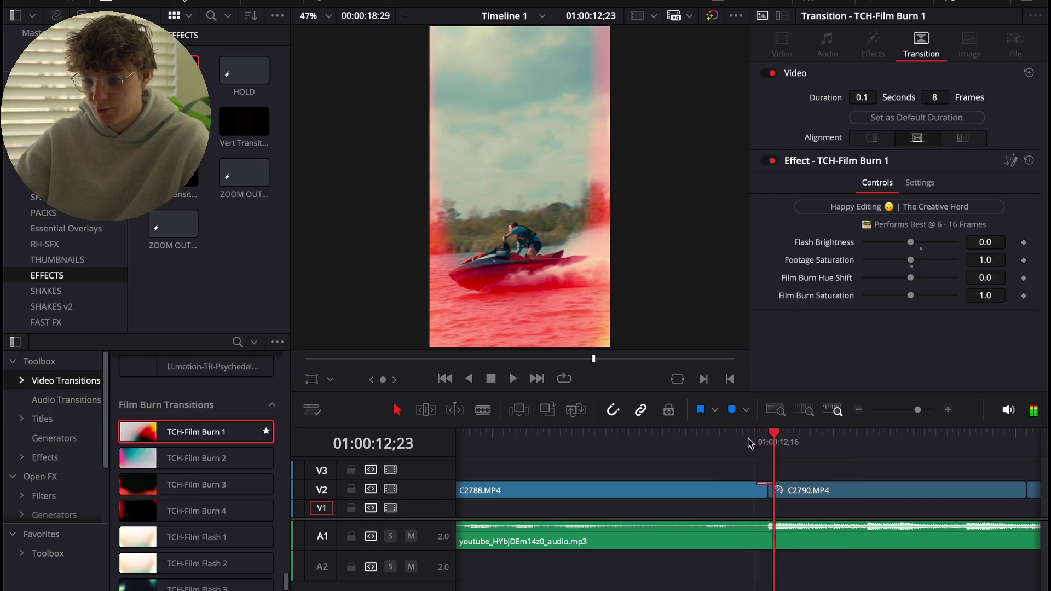
key("Right")
key("Right")
key("Right")
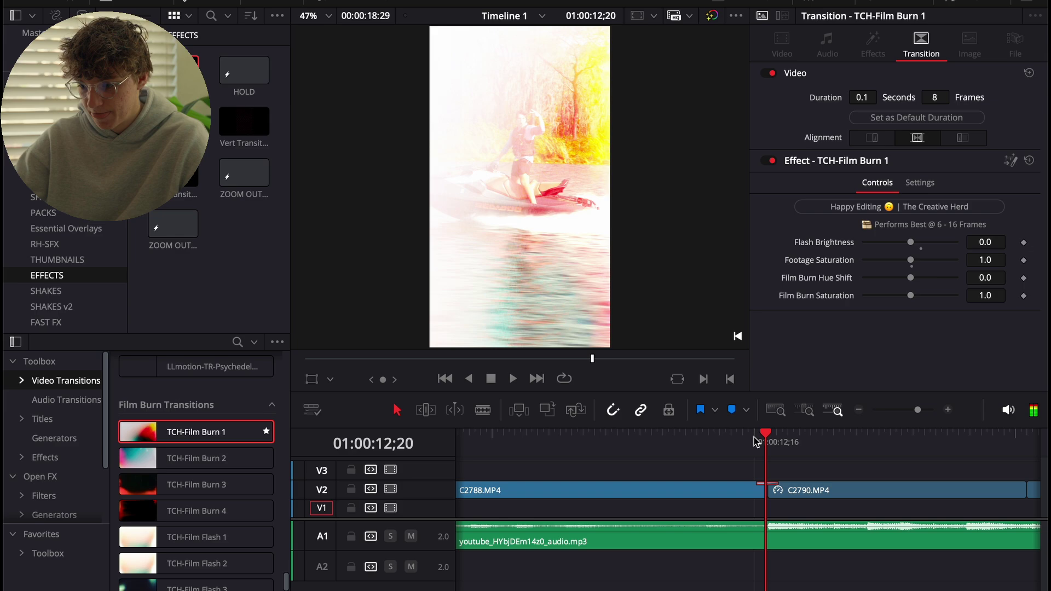
key("Right")
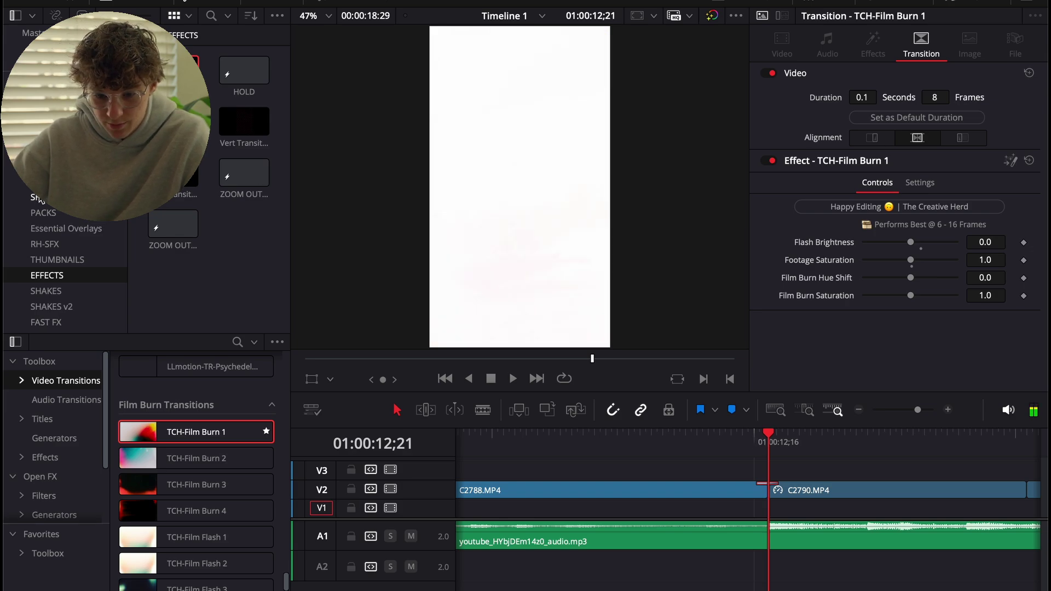
Step: Place RKU_TAPE_FX_CASSETTE_VHS_INSERT_LOFI.wav from the RH-SFX bin on A2 beneath the film burn transition
left_click(43, 245)
scroll(170, 246, "down", 5)
left_click_drag(170, 197, 715, 571)
left_click_drag(767, 573, 793, 575)
Step: Cut the tape sound effect on A2 at 01:00:12;29 and delete the part after the cut
left_click_drag(795, 447, 790, 442)
key("ctrl+b")
left_click(820, 573)
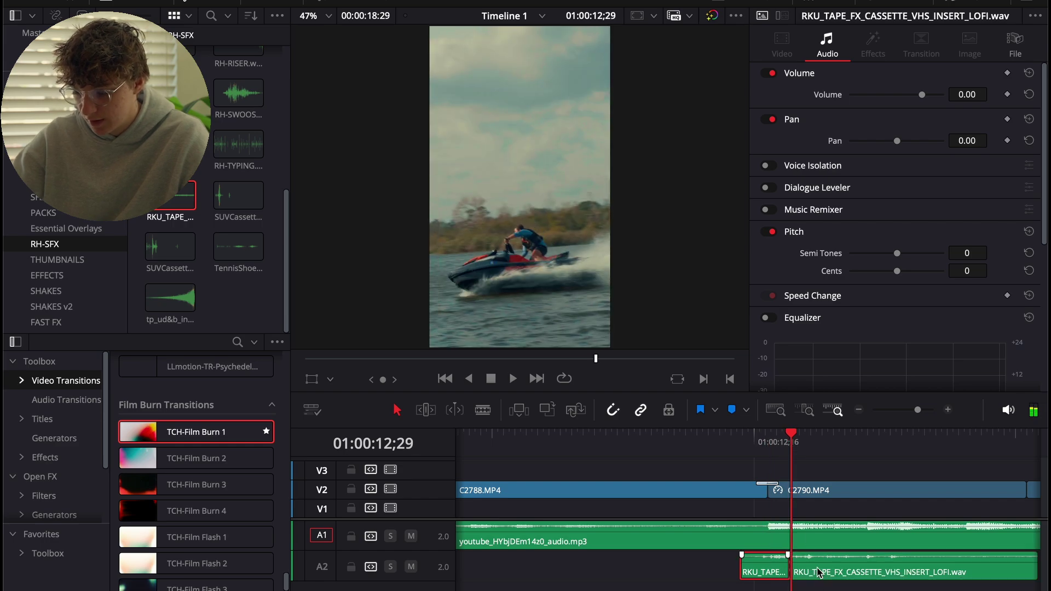
key("Delete")
Step: Set the tape sound effect's volume to -1.40 and solo track A2 to play it alone
left_click(770, 574)
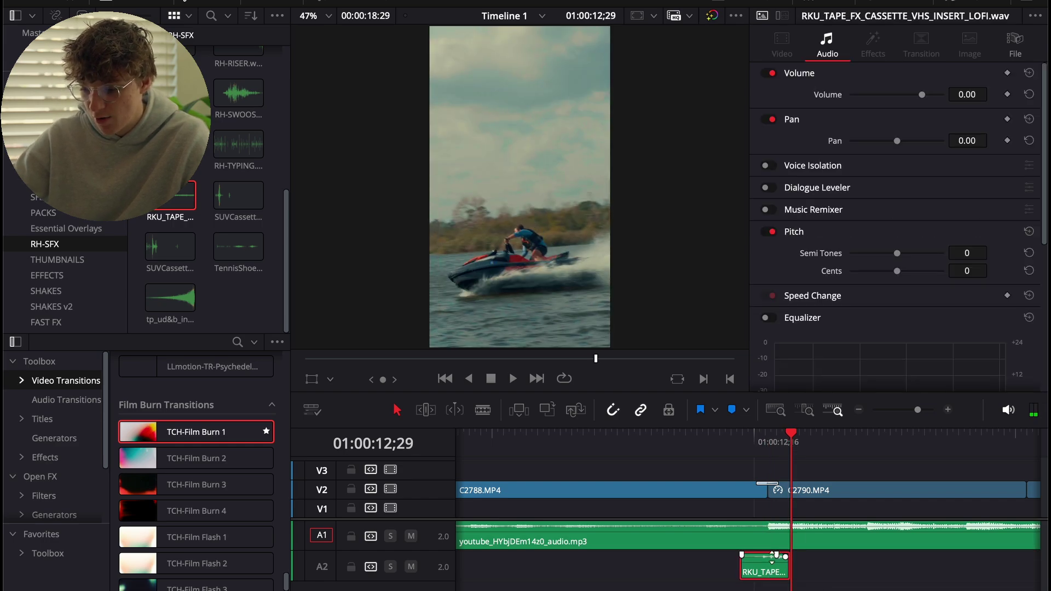
left_click(735, 450)
left_click(390, 567)
key("space")
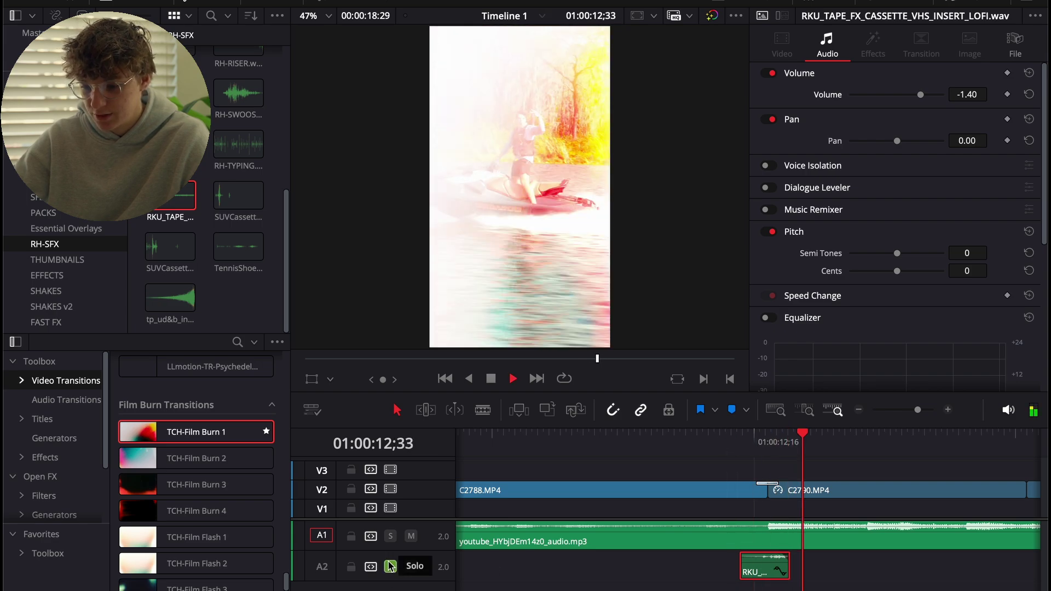
Step: Replay the soloed tape sound effect, turn off solo on A2 and return the playhead to the effect's start
key("space")
left_click(737, 445)
key("space")
left_click(739, 445)
key("space")
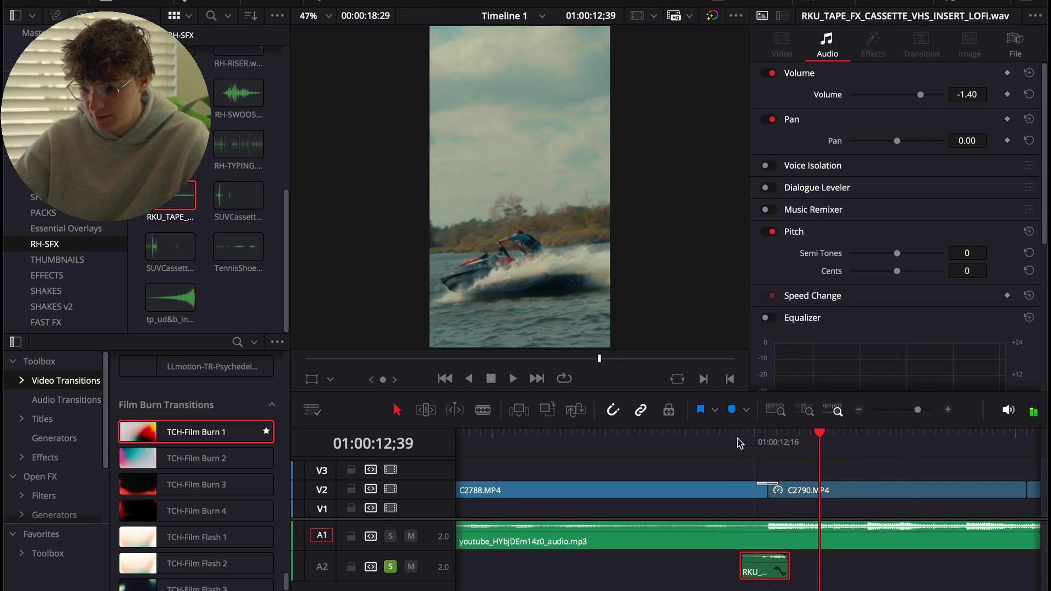
left_click(393, 568)
left_click(740, 445)
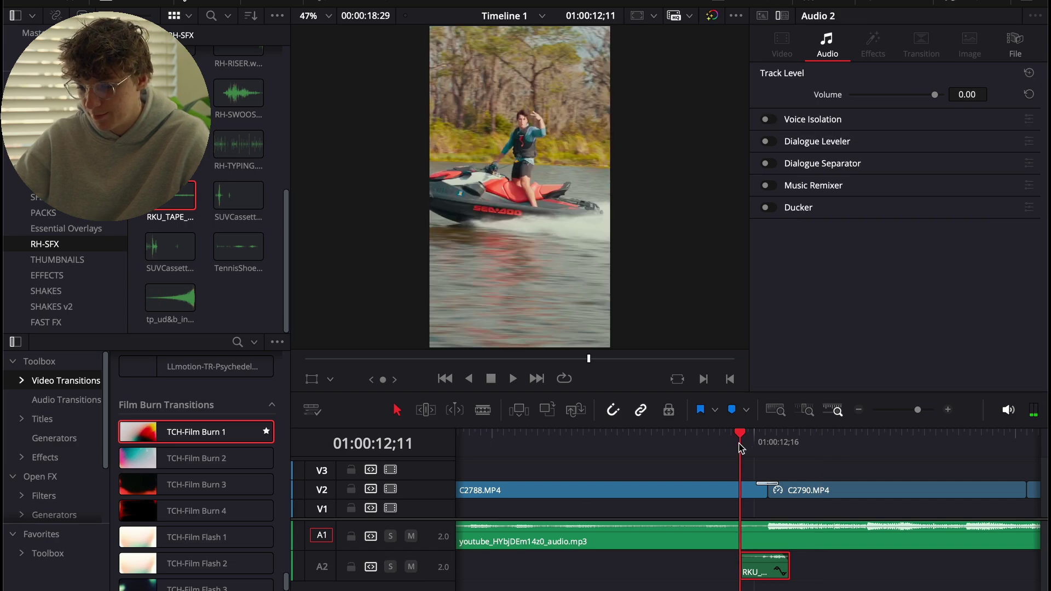
Step: Set the tape sound effect's volume to -9.00, lower its pitch to -1 semitone and replay it over the film burn cut
left_click(859, 412)
key("space")
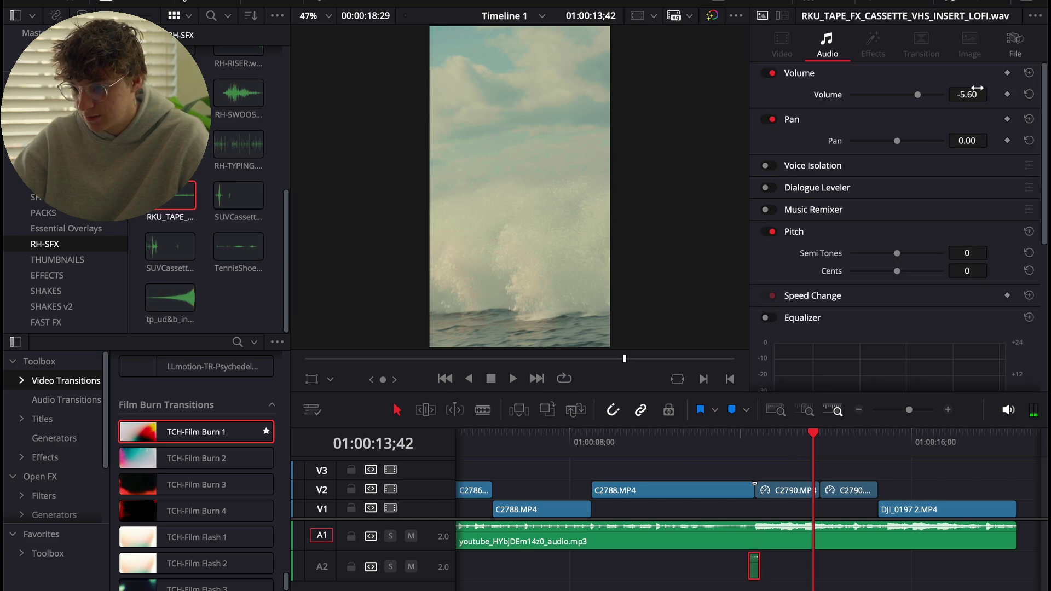
left_click(748, 460)
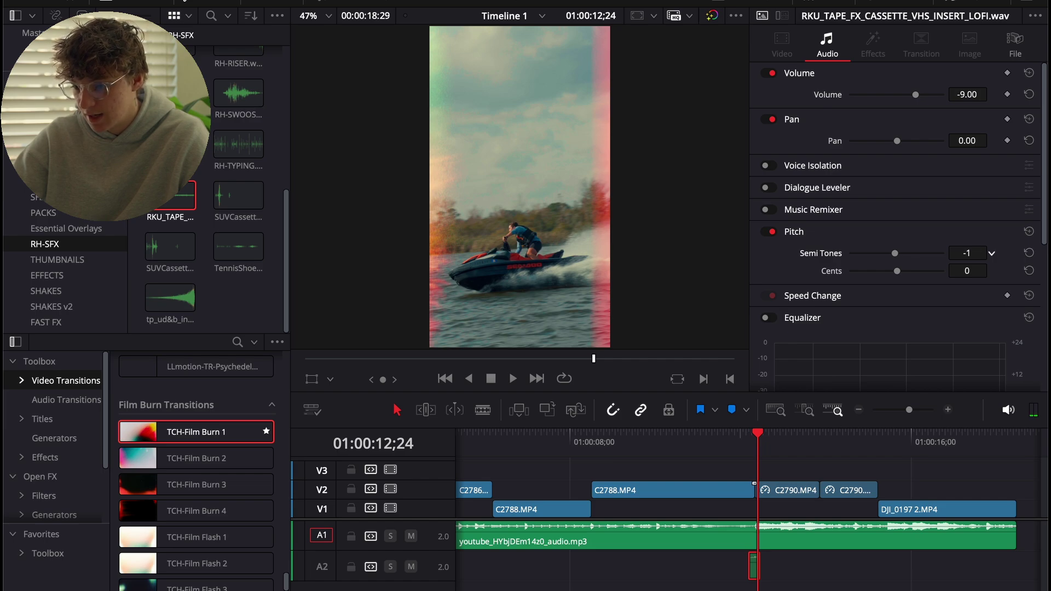
left_click(739, 444)
left_click(709, 453)
key("space")
left_click(691, 469)
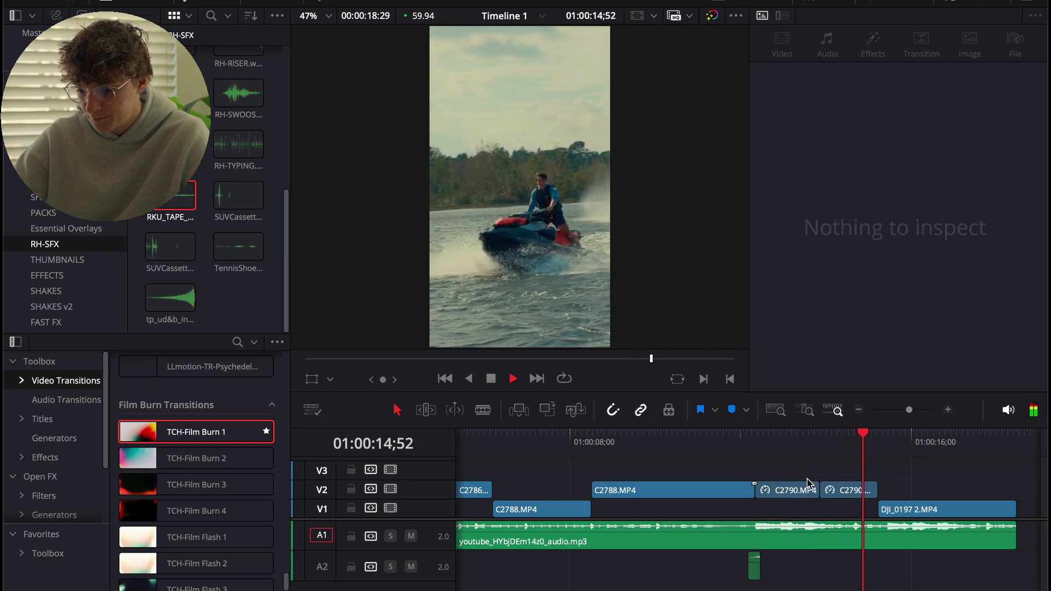
Step: Move DJI_0197 2.MP4 to V2 after C2790.MP4 and add the TCH-Film Burn 1 transition at their cut
left_click(879, 442)
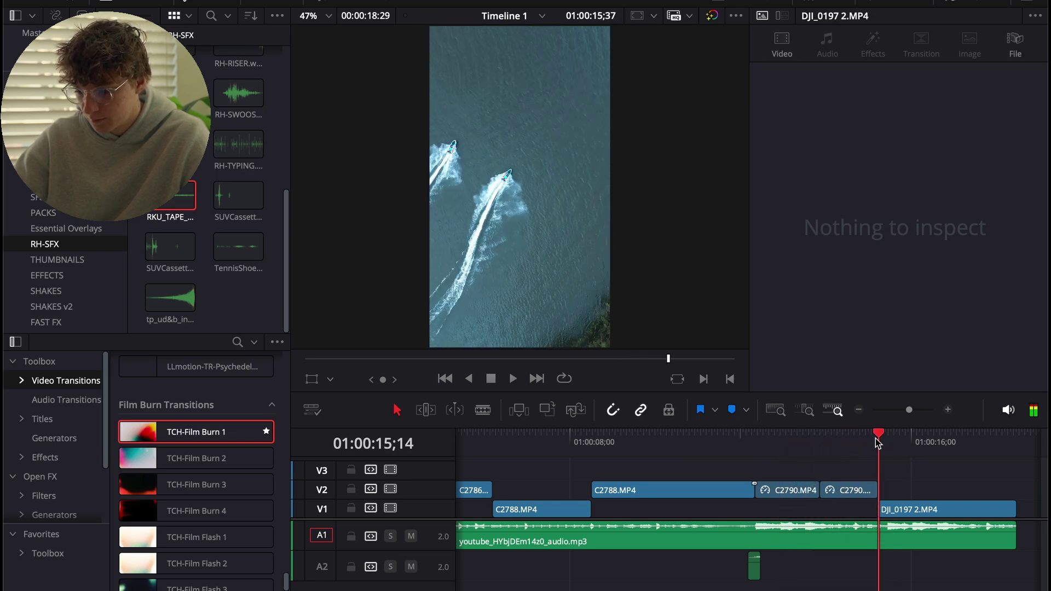
left_click(946, 410)
key("Left")
key("Left")
key("Left")
key("Left")
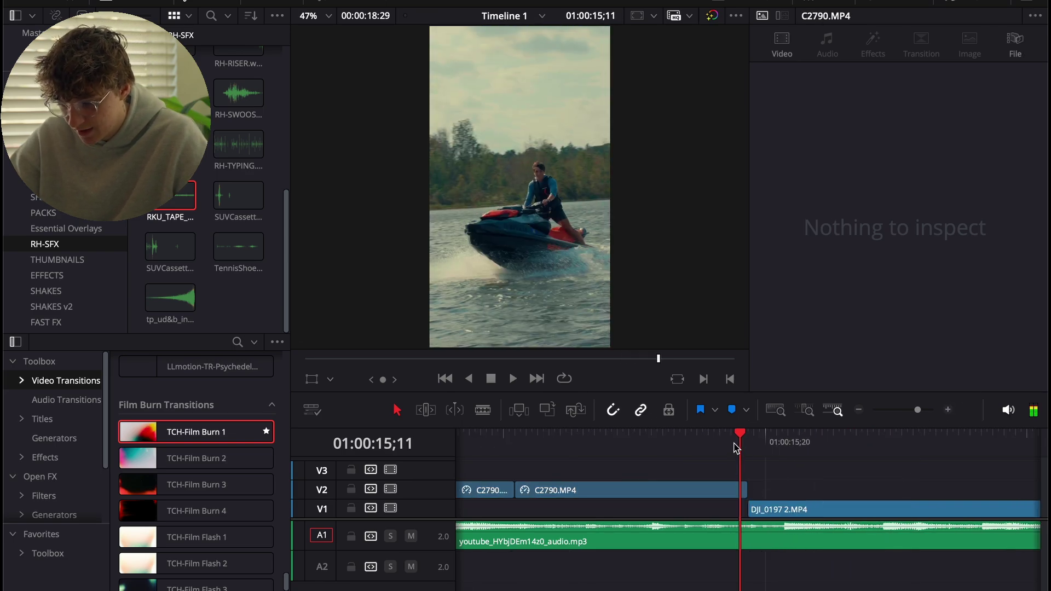
key("Right")
left_click_drag(202, 438, 740, 490)
Step: Place a copy of the tape sound effect on A2 beneath the second film burn and set its pitch to -5 semitones
scroll(481, 571, "down", 2)
left_click_drag(484, 574, 980, 558)
scroll(980, 559, "right", 3)
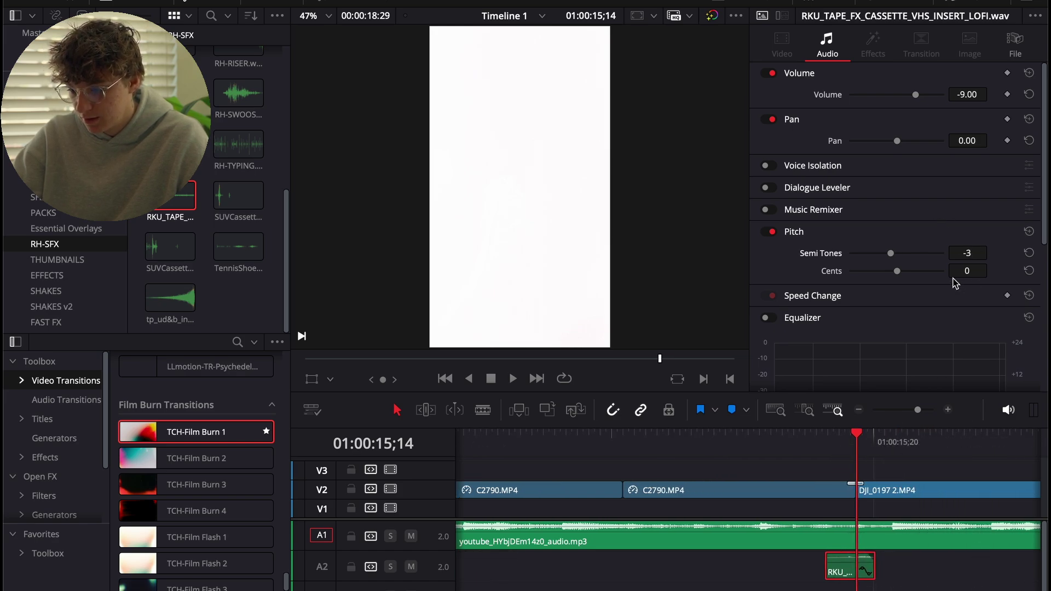
left_click(824, 434)
key("space")
key("space")
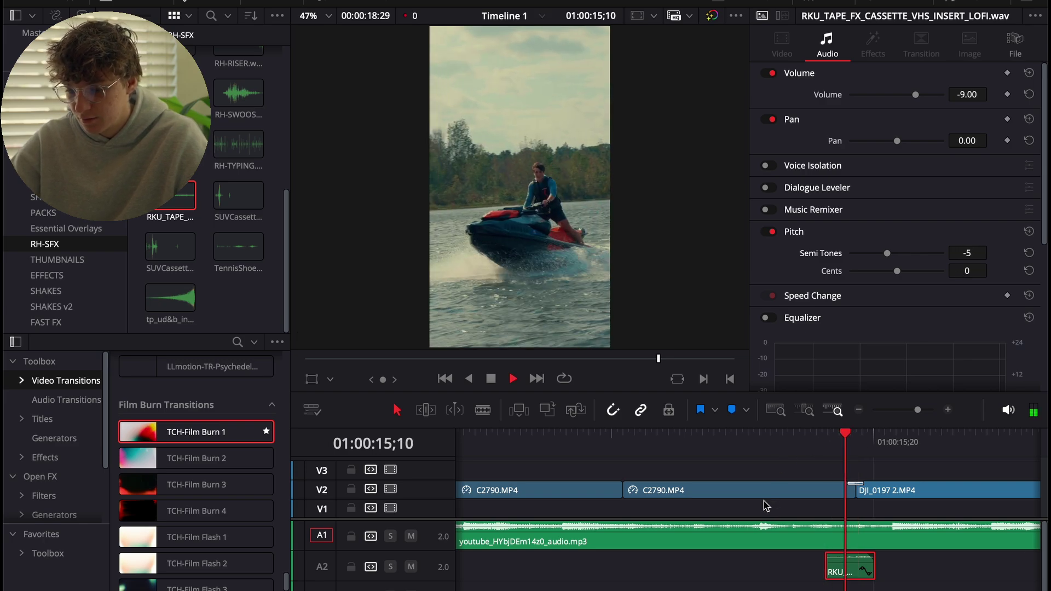
left_click(809, 478)
Step: Add an Adjustment Clip on V3 from the start of the timeline, spanning the whole edit
key("shift+z")
left_click_drag(624, 441, 324, 453)
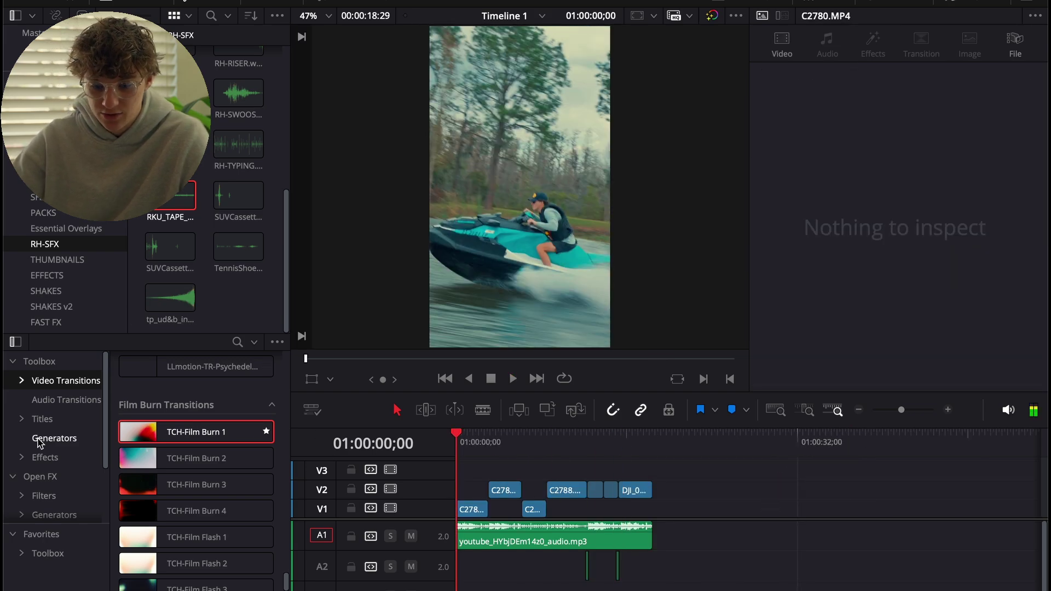
left_click(48, 460)
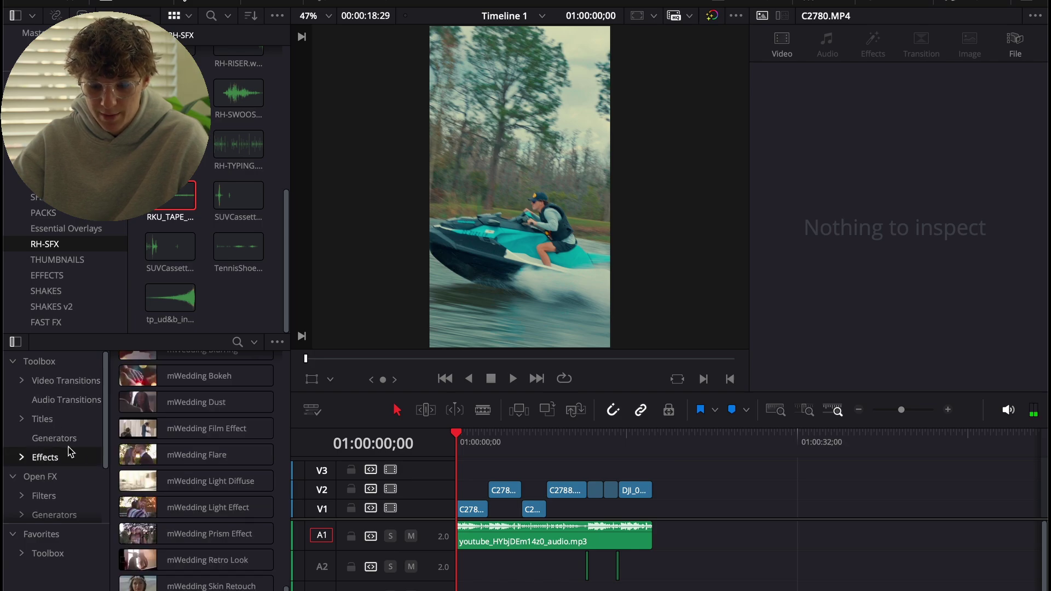
left_click_drag(189, 390, 652, 487)
scroll(538, 465, "up", 1)
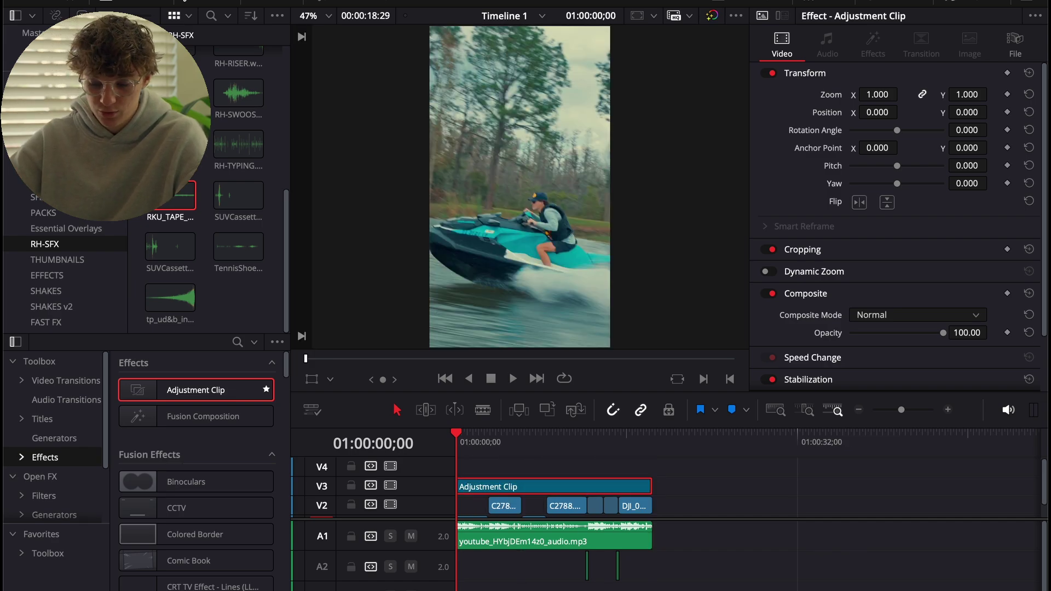
Step: Mask the adjustment clip in Fusion with a centred rectangle about 1.06 wide and 0.56 high, with a corner radius of 0.283
key("shift+5")
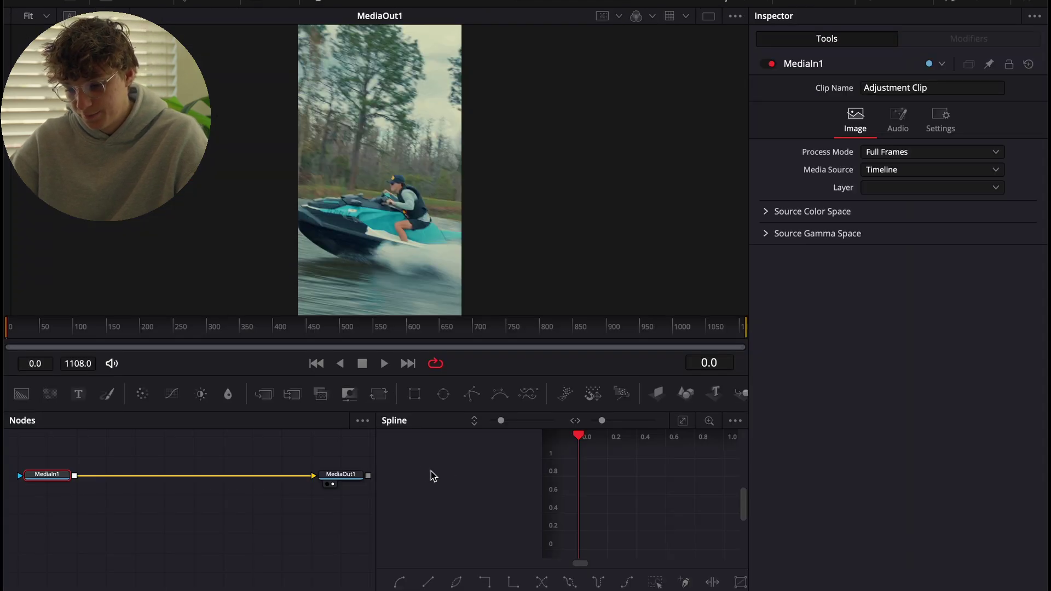
left_click(413, 394)
left_click_drag(342, 99, 297, 101)
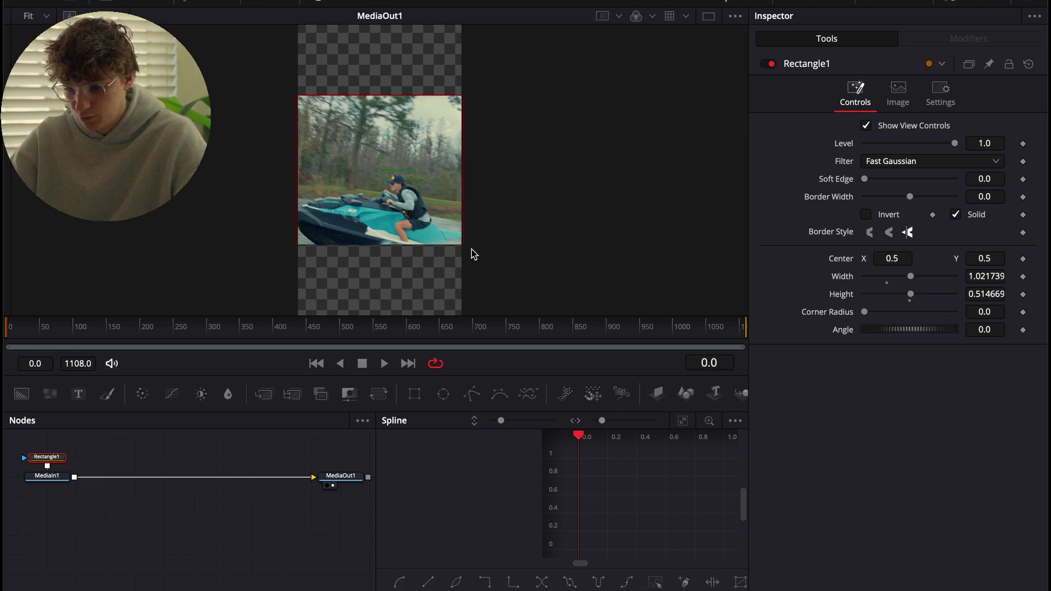
left_click_drag(463, 249, 466, 255)
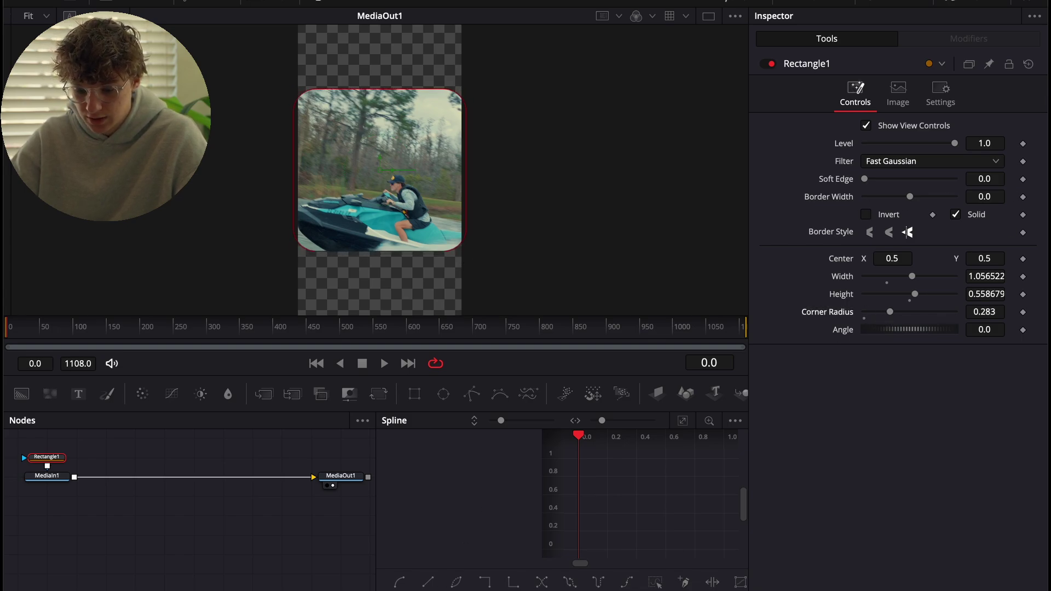
key("shift+4")
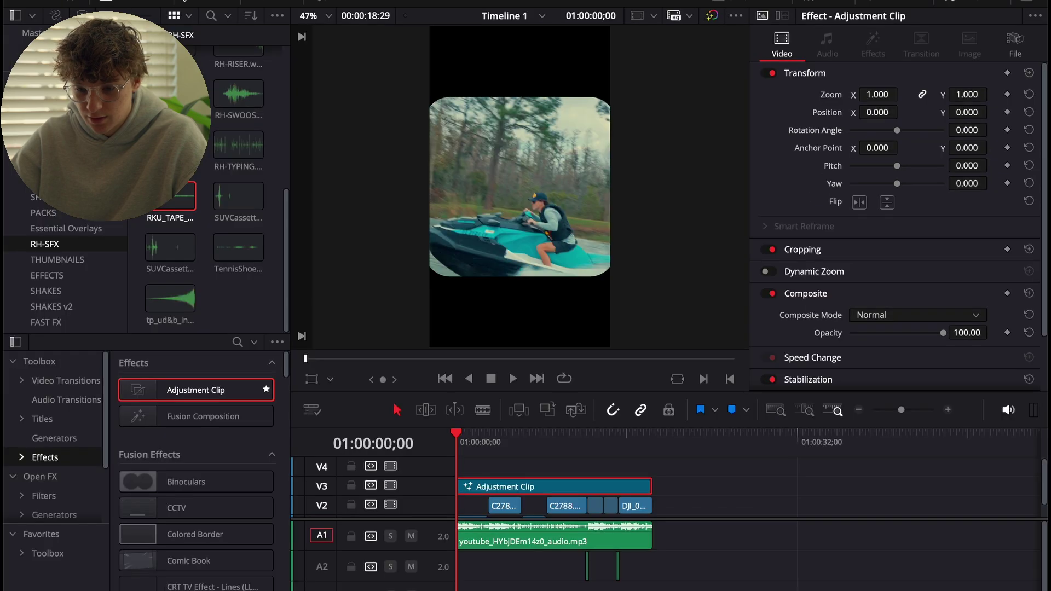
Step: Play the masked edit from the start and check how each shot sits within the rounded frame
left_click(949, 411)
key("space")
left_click(502, 474)
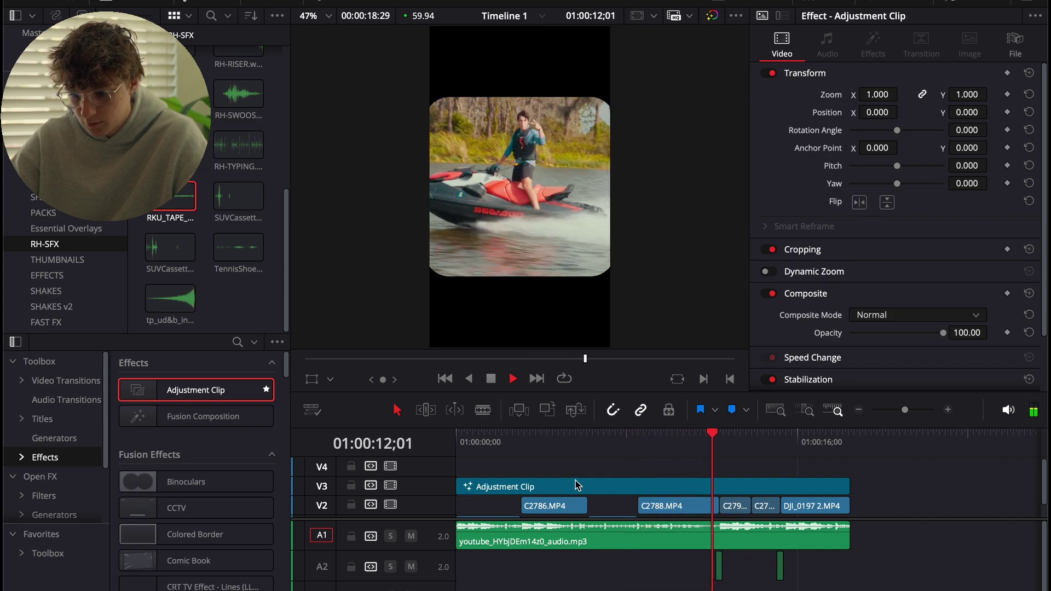
key("space")
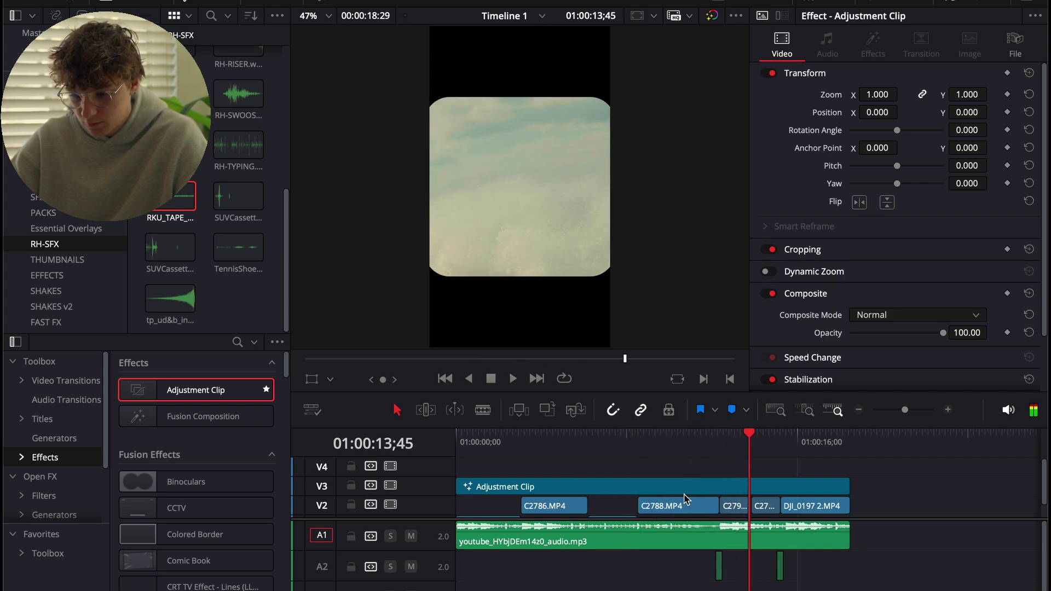
Step: Reframe the first C2790.MP4 clip inside the rounded mask by setting its vertical position to 150
left_click(721, 438)
left_click(737, 505)
key("space")
key("space")
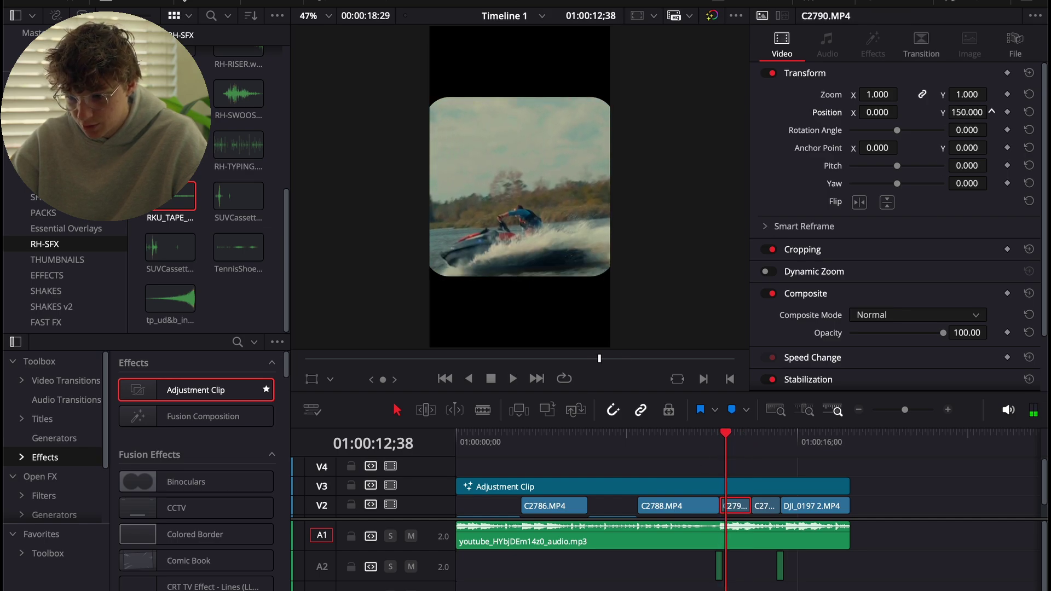
Step: Play the remaining clips through DJI_0197 2.MP4 to check their framing inside the mask
key("space")
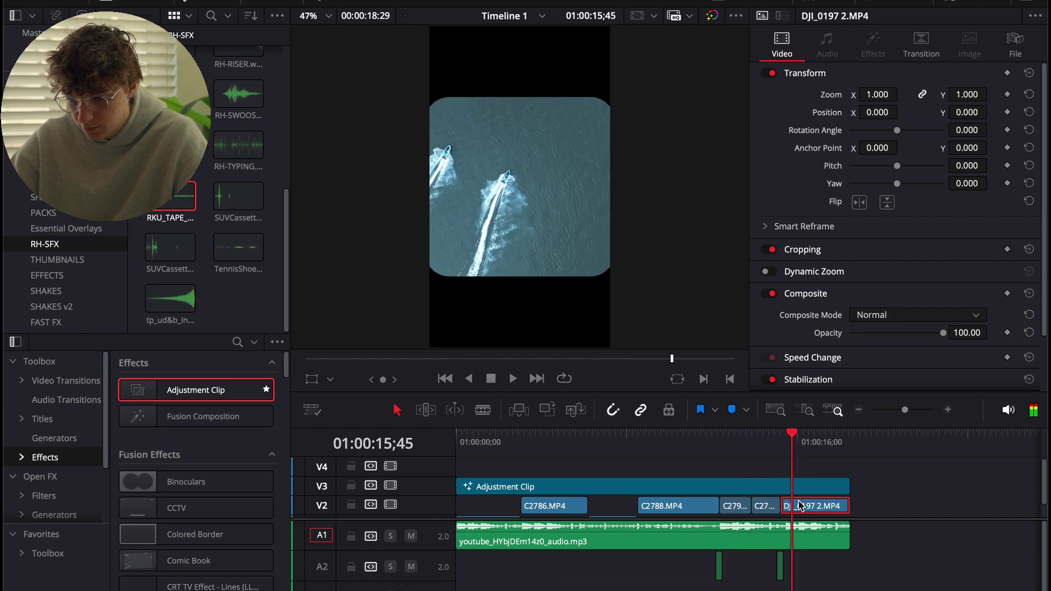
key("space")
left_click(859, 411)
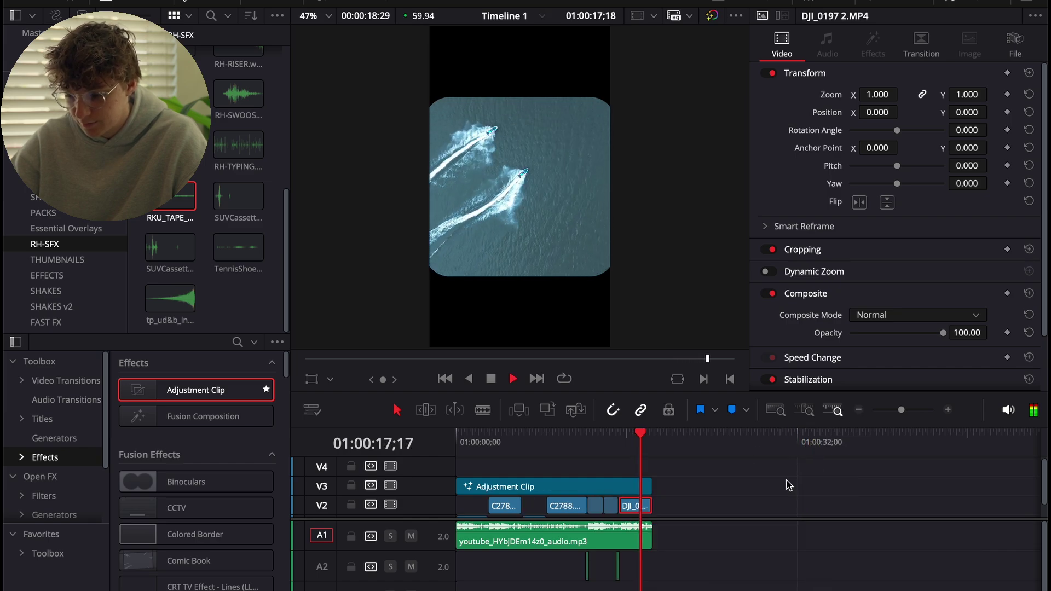
left_click(645, 453)
Step: Add a Text+ title on V4 at the start and extend it over the whole edit
key("Home")
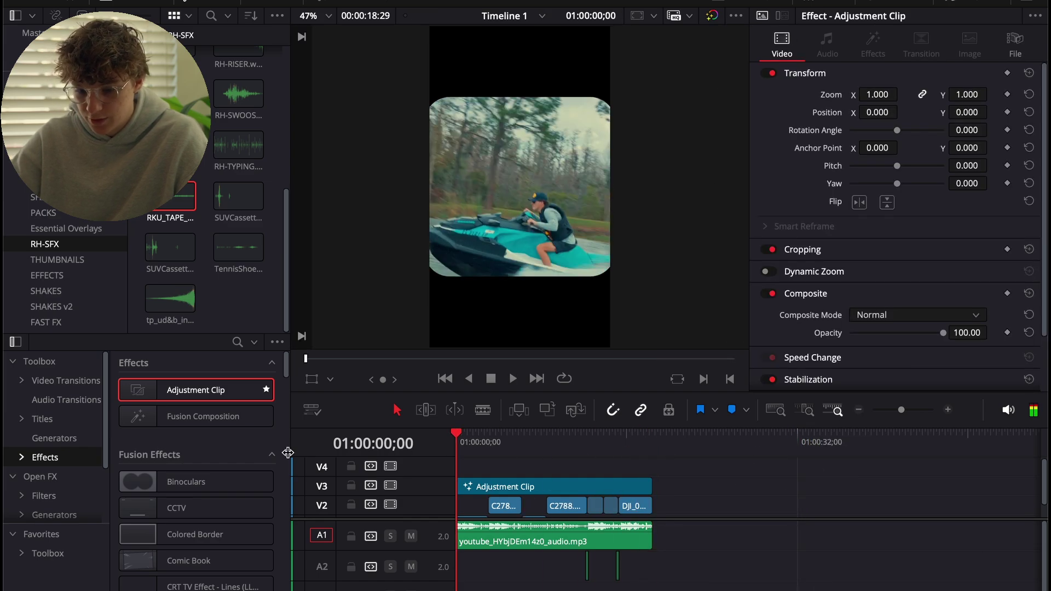
left_click(39, 421)
left_click_drag(167, 518, 419, 472)
left_click_drag(507, 467, 637, 468)
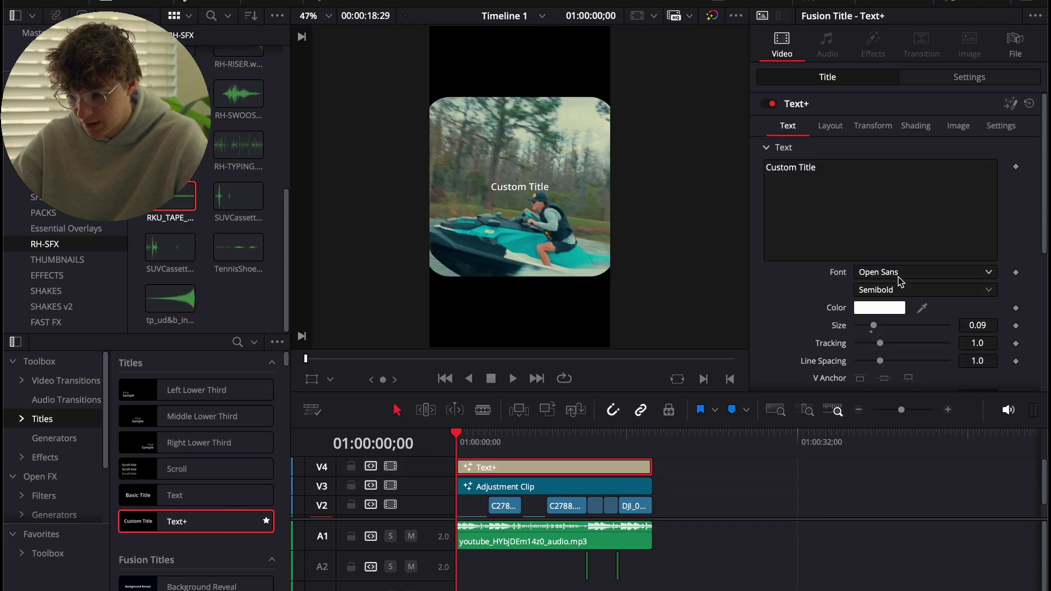
Step: Set the title's font to Raleway Black Italic
left_click(903, 277)
scroll(904, 290, "down", 3)
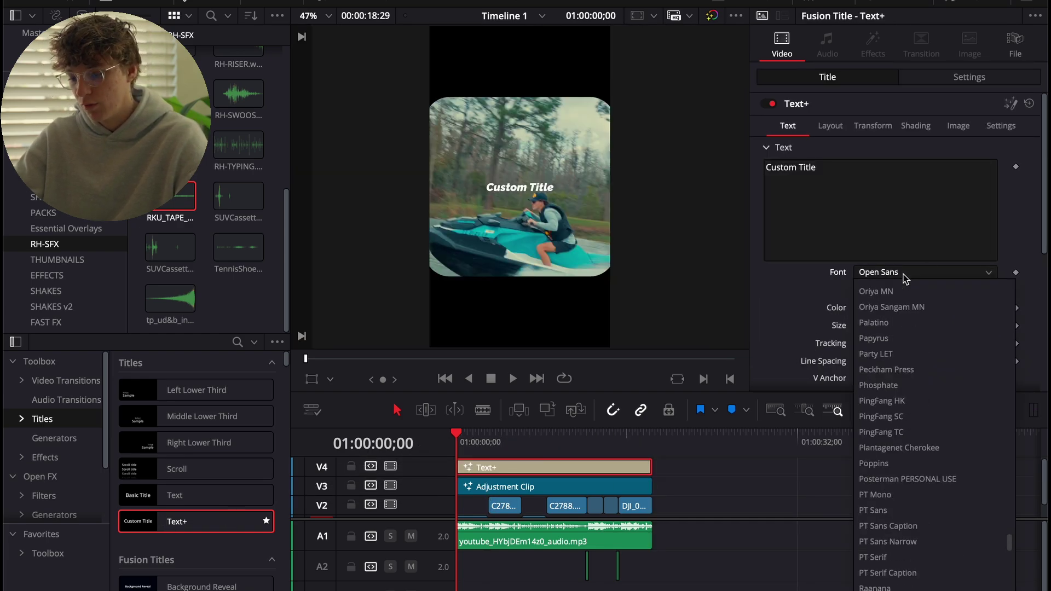
key("Return")
Step: Replace the title text with "POV: The Unemloyed Friends" and "on a random monday" on a second line
left_click_drag(875, 176, 656, 170)
type("POV")
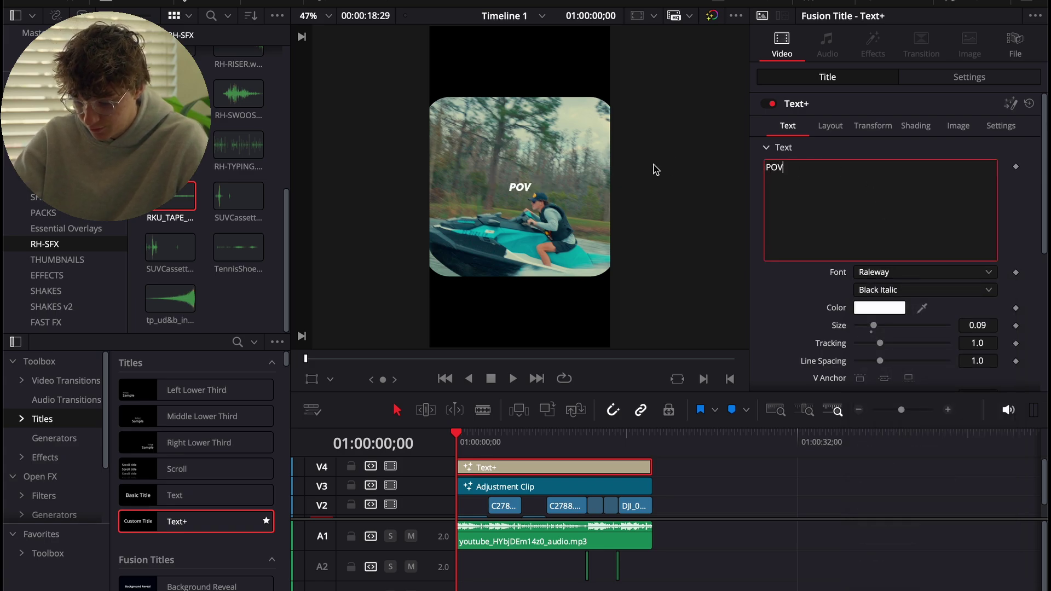
type(": The Unemloyed")
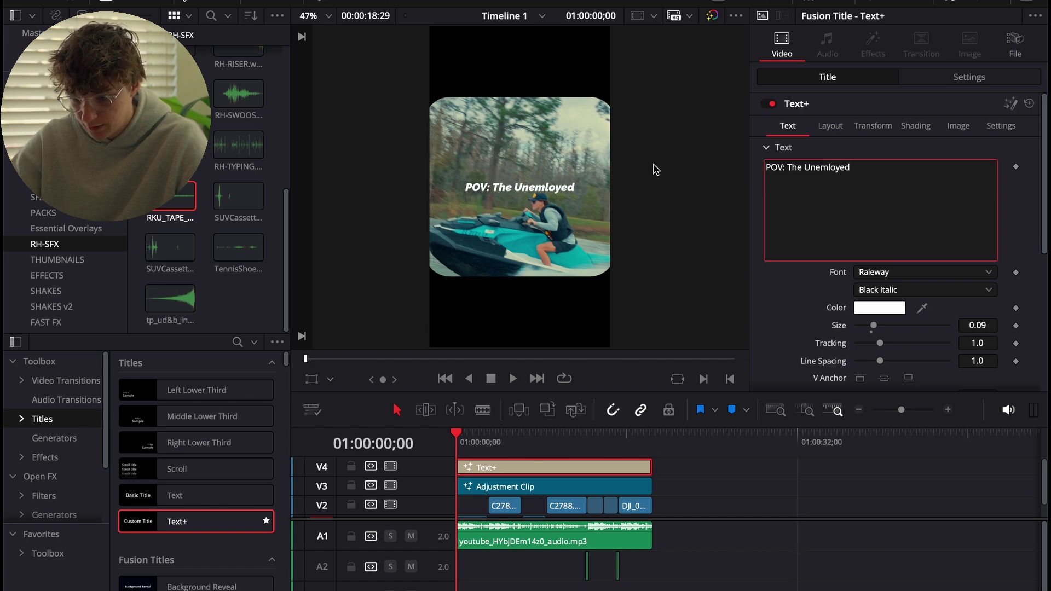
type(" Friends on ")
type("monday")
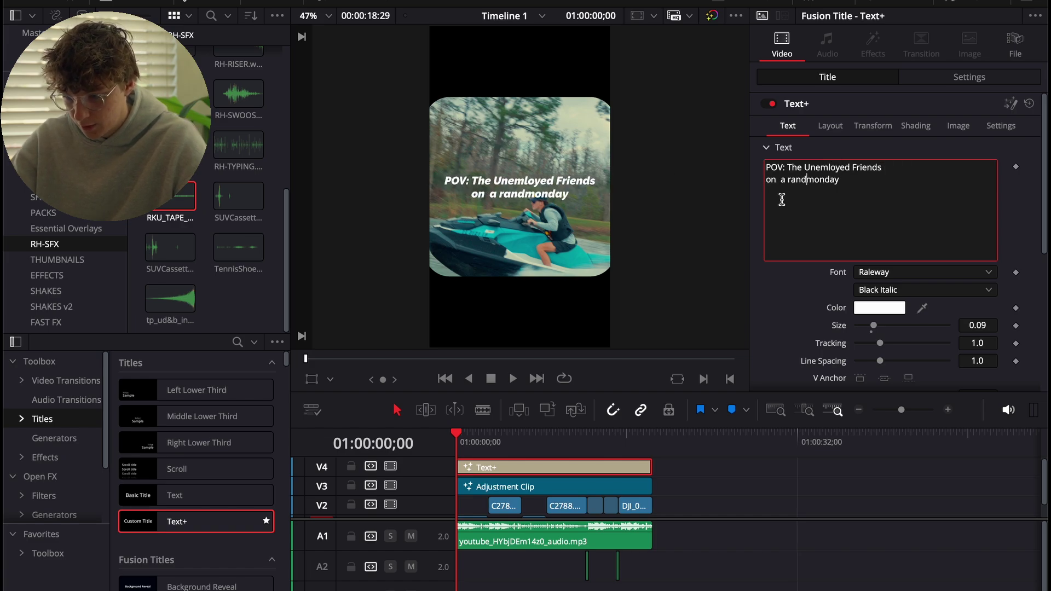
type("p")
key("BackSpace")
type("om")
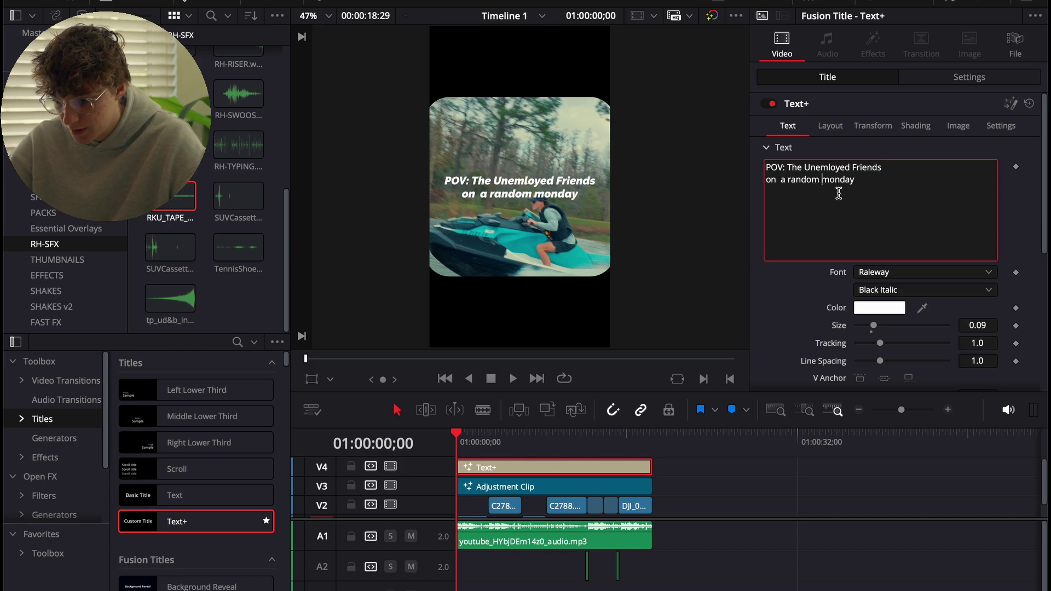
Step: Set the title's size to 0.08 and its vertical centre to 0.822, placing it above the rounded frame
left_click_drag(874, 325, 873, 326)
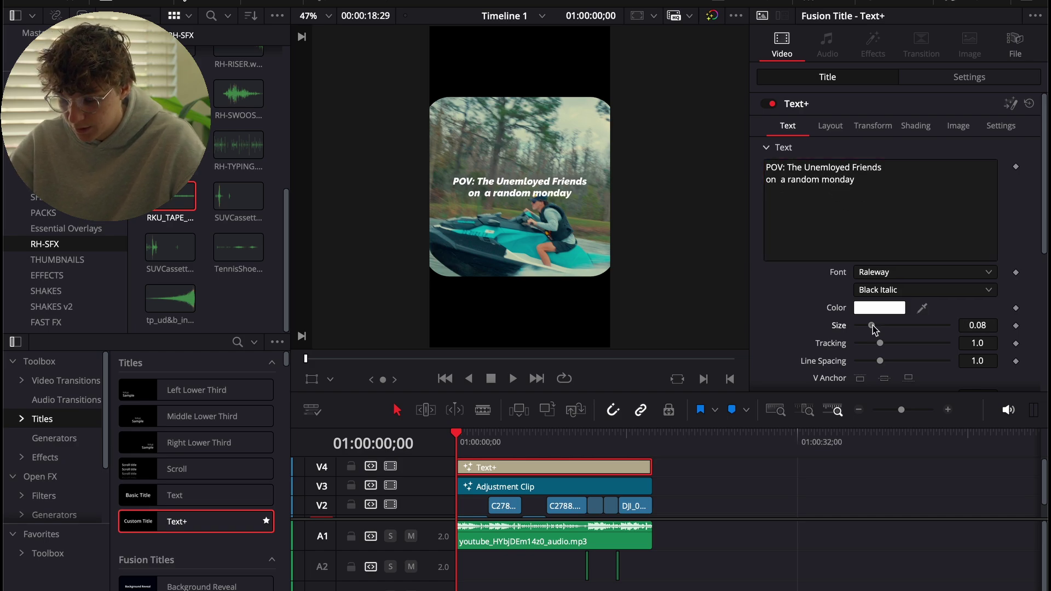
left_click(833, 129)
left_click_drag(985, 184, 1030, 184)
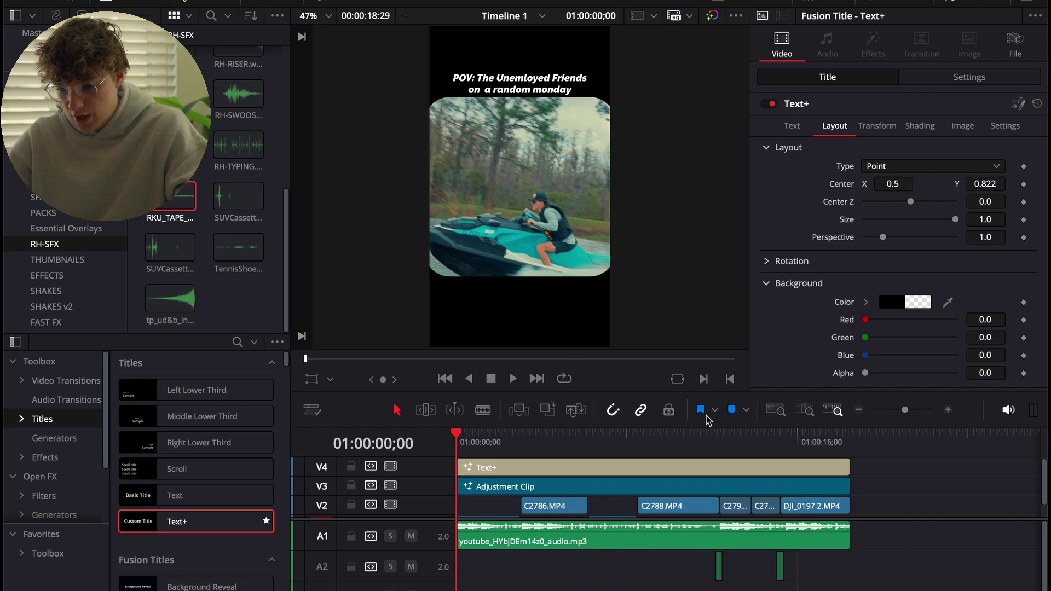
Step: Play the edit from the start to review the title above the masked video
key("space")
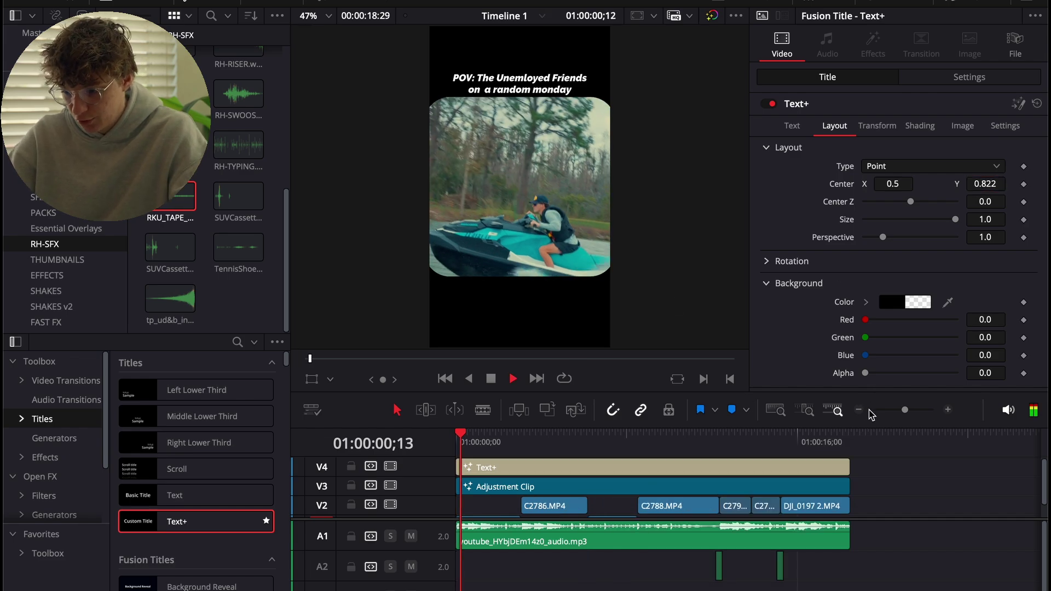
left_click(859, 409)
left_click(859, 410)
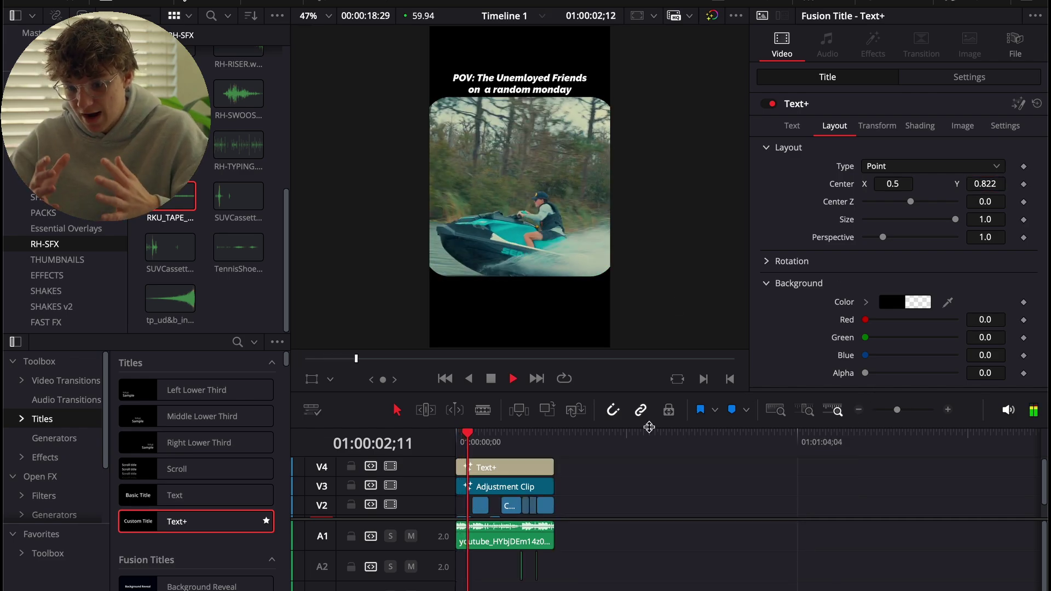